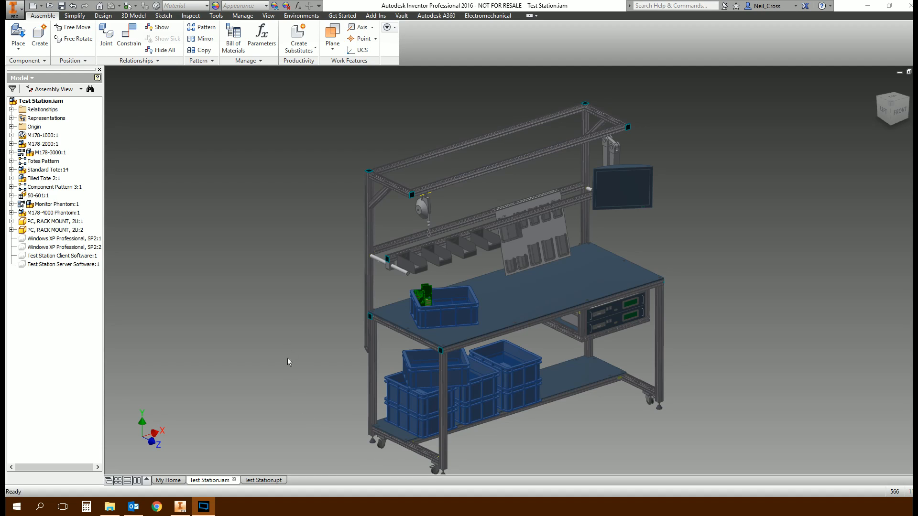
click(241, 247)
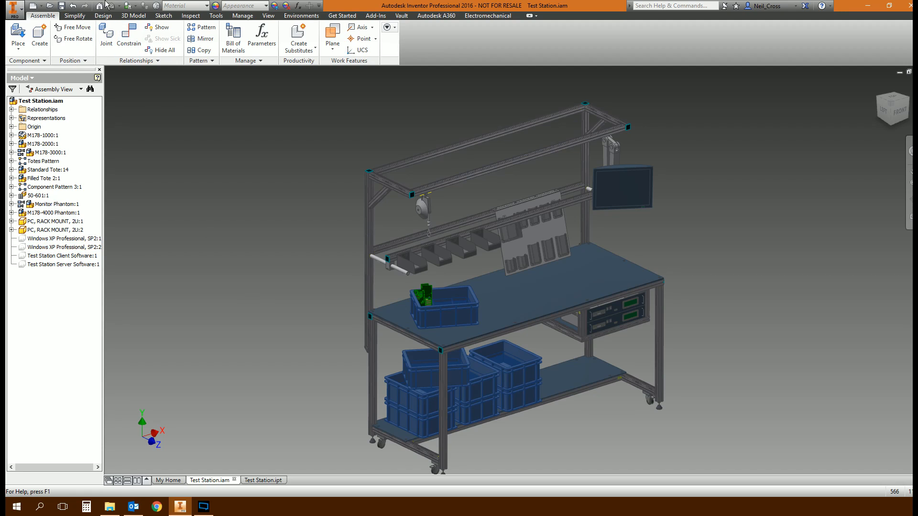
click(74, 17)
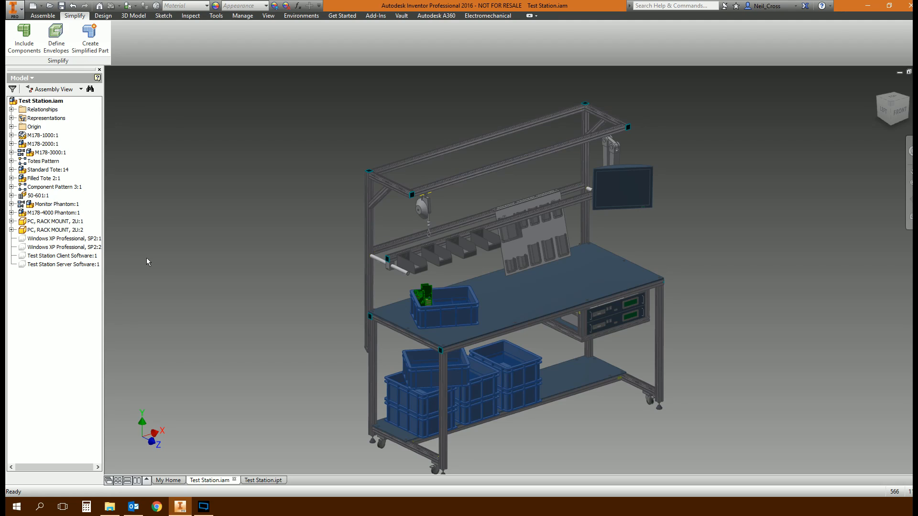
click(43, 15)
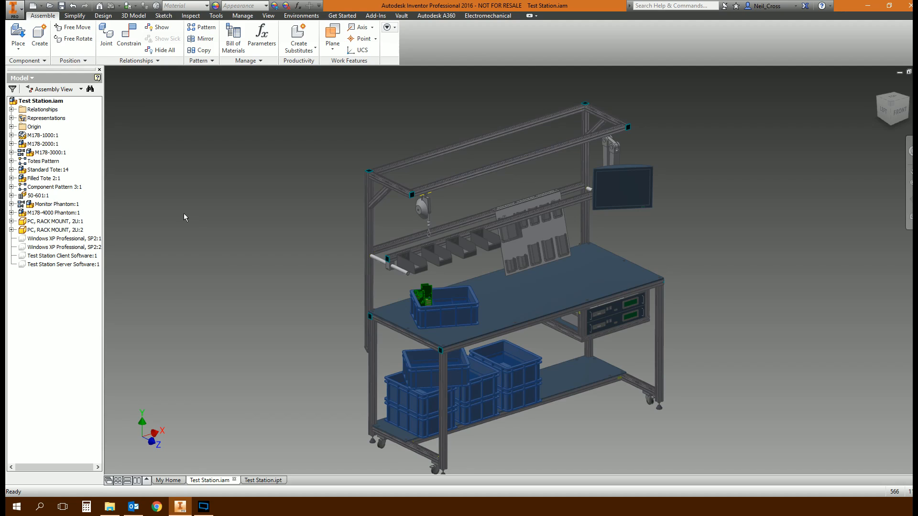
shift+middle_drag(219, 243, 720, 263)
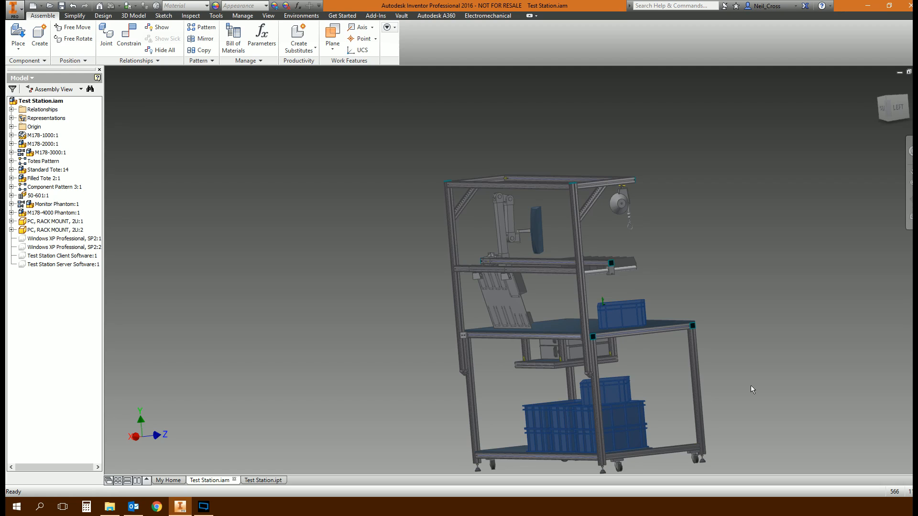
shift+middle_drag(736, 237, 718, 254)
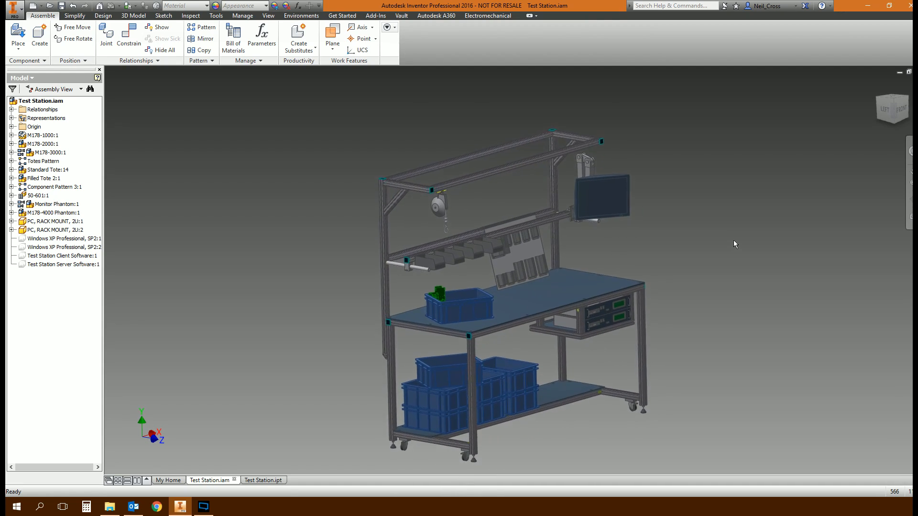
Start a Shrinkwrap of the Test Station assembly and name the new part My Product Simplified.
click(30, 62)
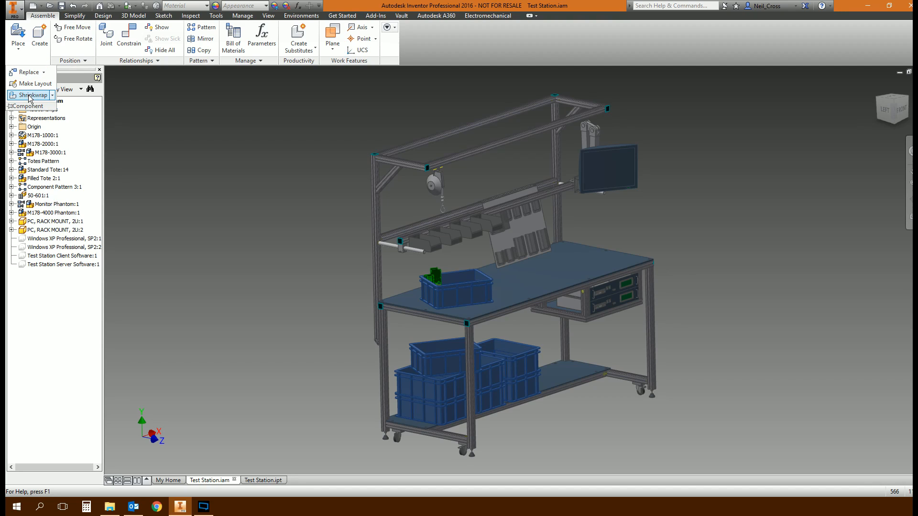
click(52, 95)
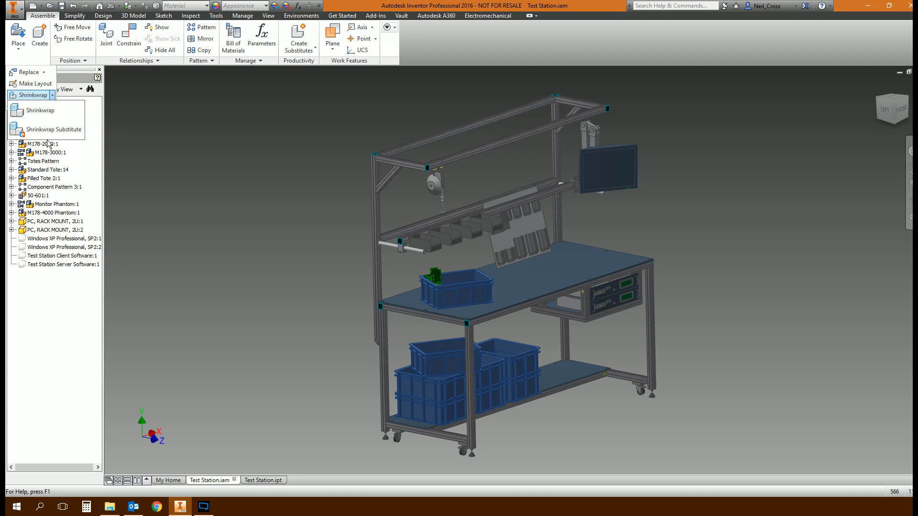
click(56, 118)
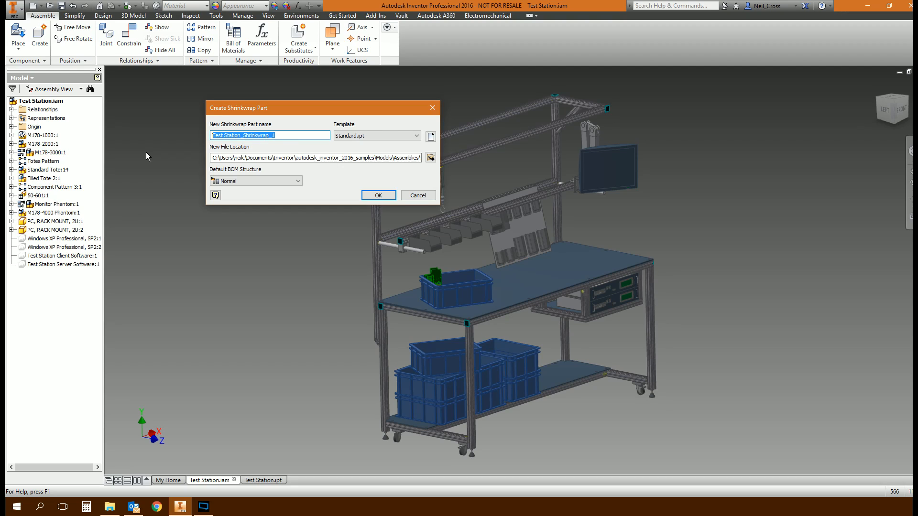
text(My Product Simplified)
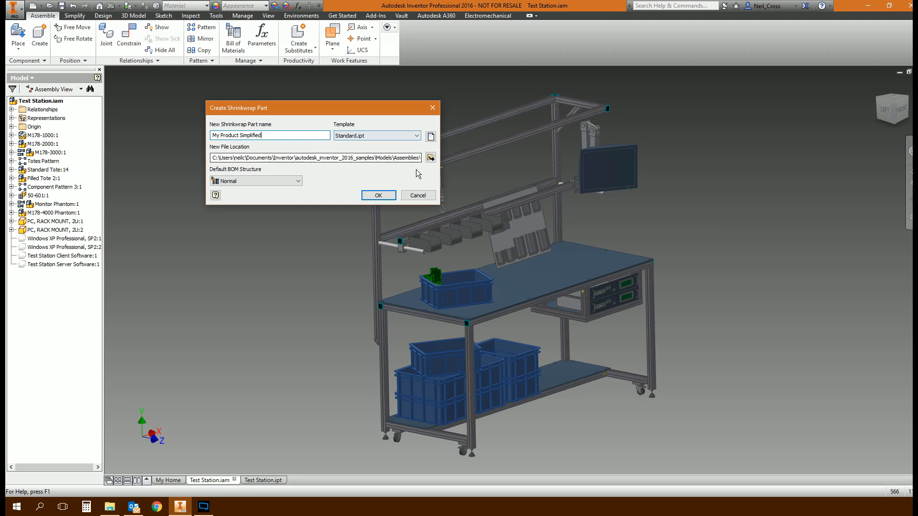
Set the shrinkwrap part's save location to the Desktop, accepting a folder outside the active project.
click(431, 158)
click(366, 106)
click(348, 91)
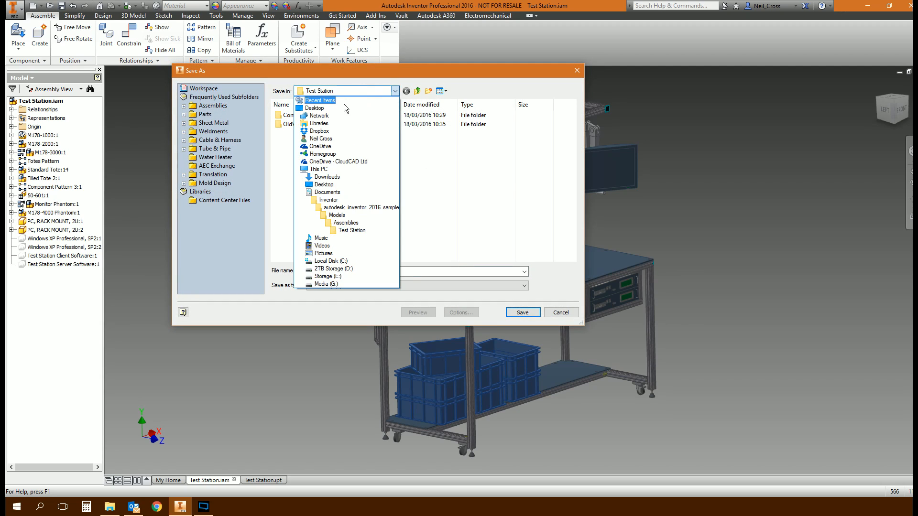
click(342, 110)
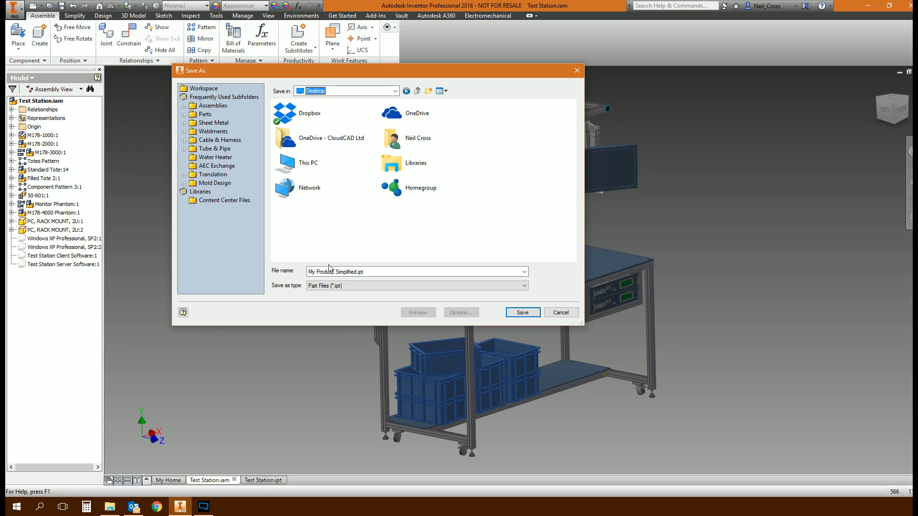
click(522, 313)
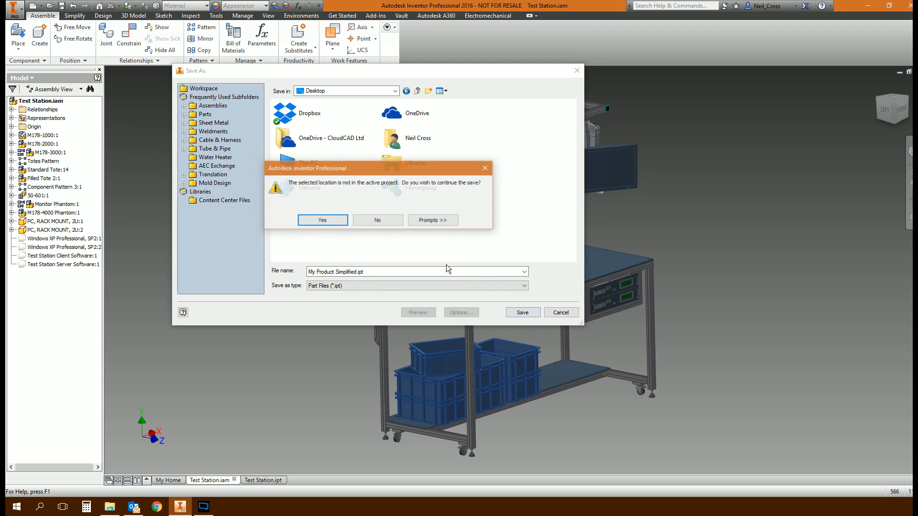
click(326, 216)
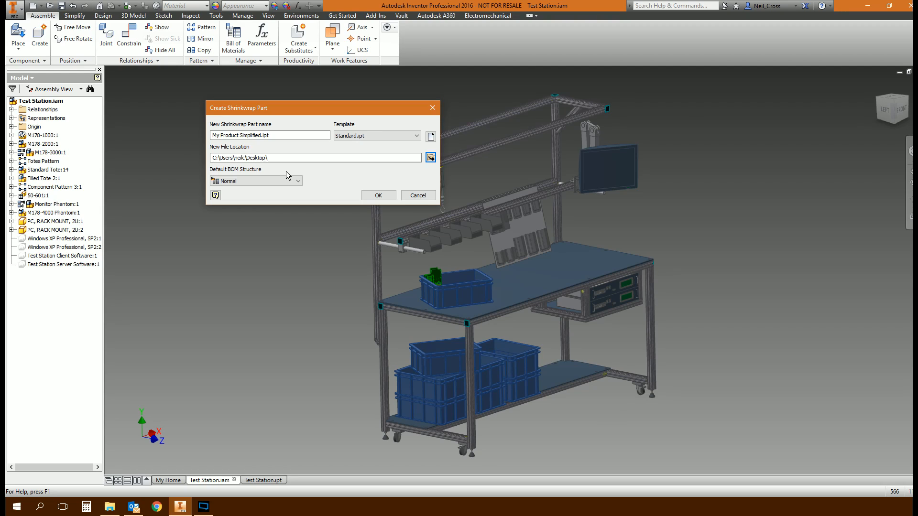
Set the default BOM structure to Reference and create the shrinkwrap part.
click(254, 180)
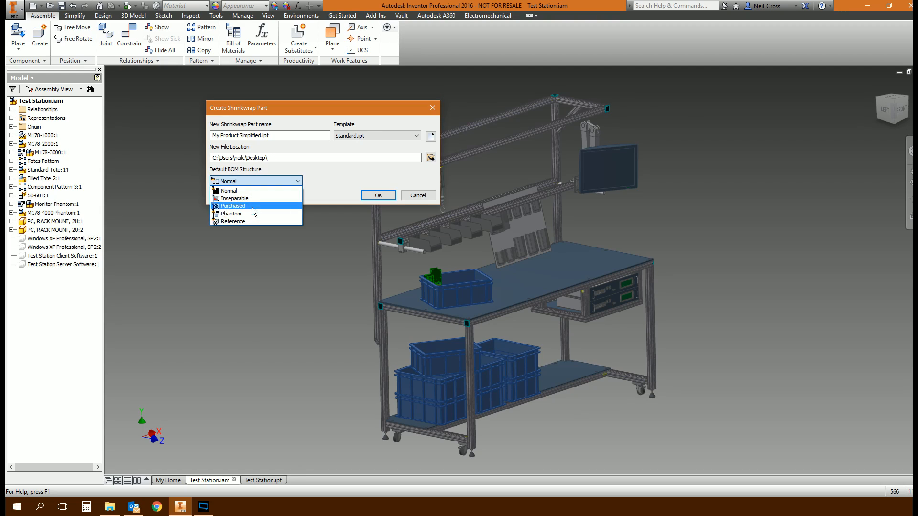
click(239, 222)
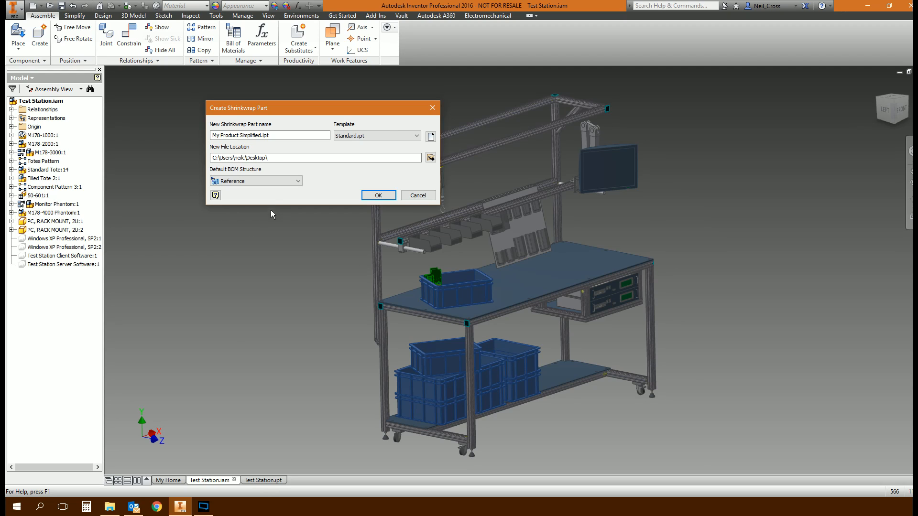
click(378, 195)
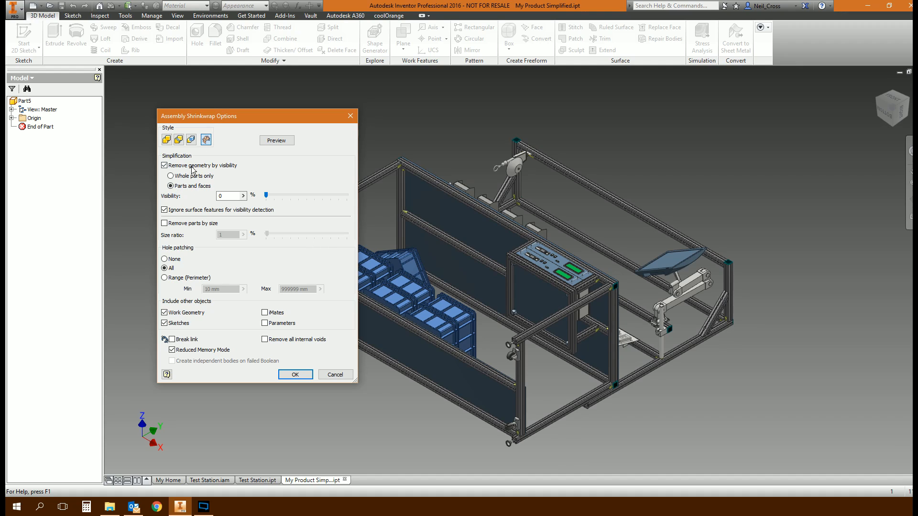
Preview the shrinkwrap with parts and faces removed at 35% visibility, no hole patching, and work geometry and sketches excluded.
click(205, 139)
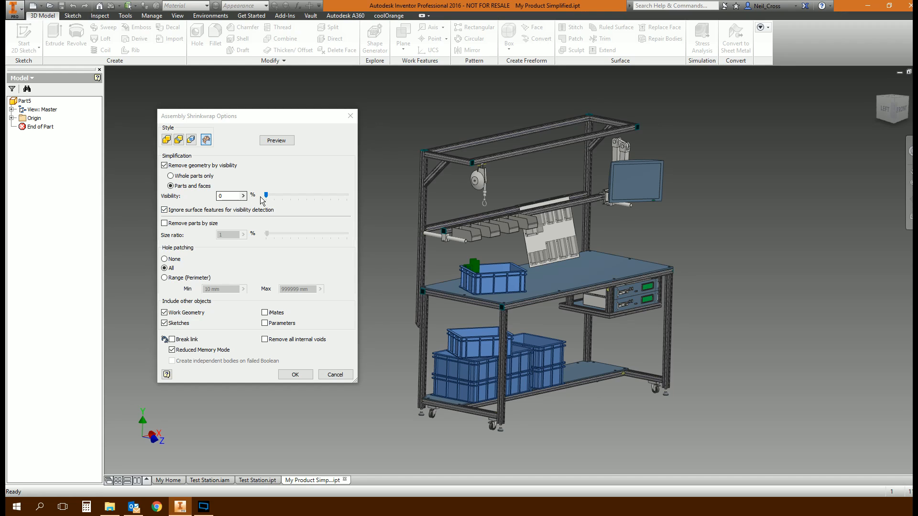
drag(268, 198, 278, 199)
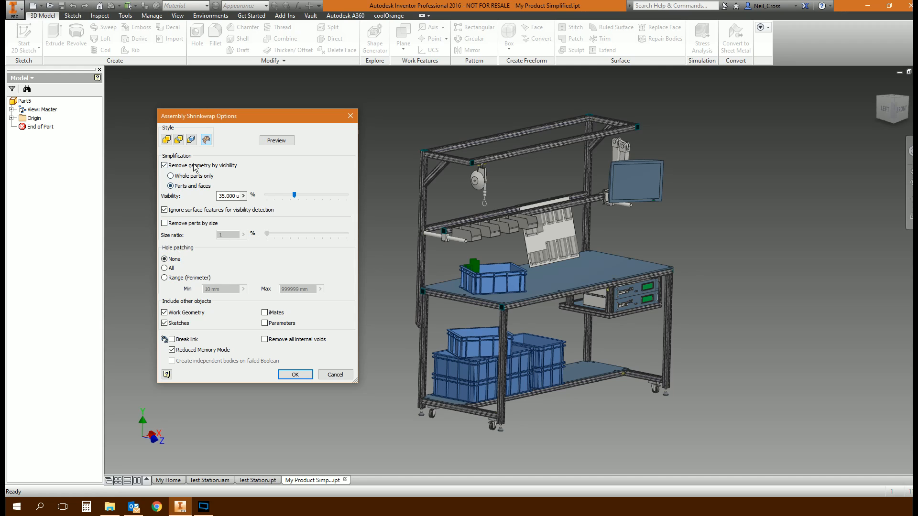
click(188, 314)
click(275, 140)
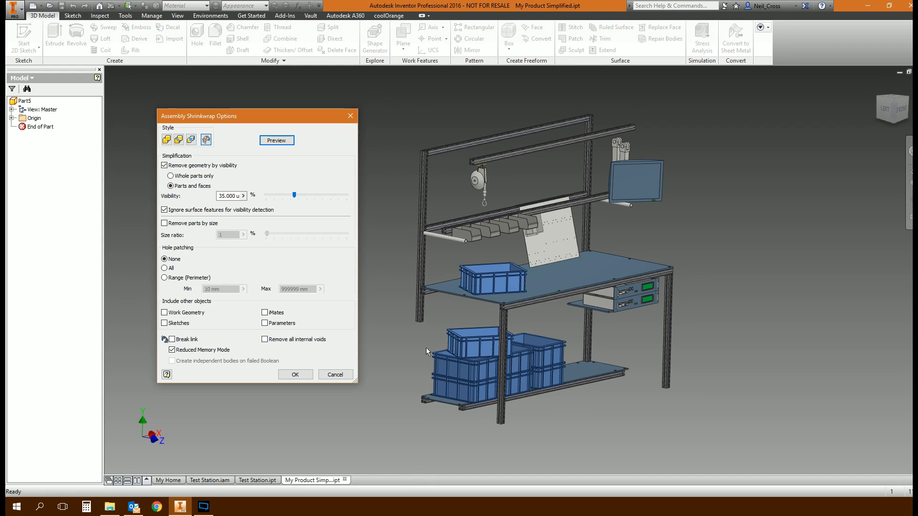
Lower the visibility removal threshold to 25% and preview the simplified workstation.
drag(295, 195, 290, 198)
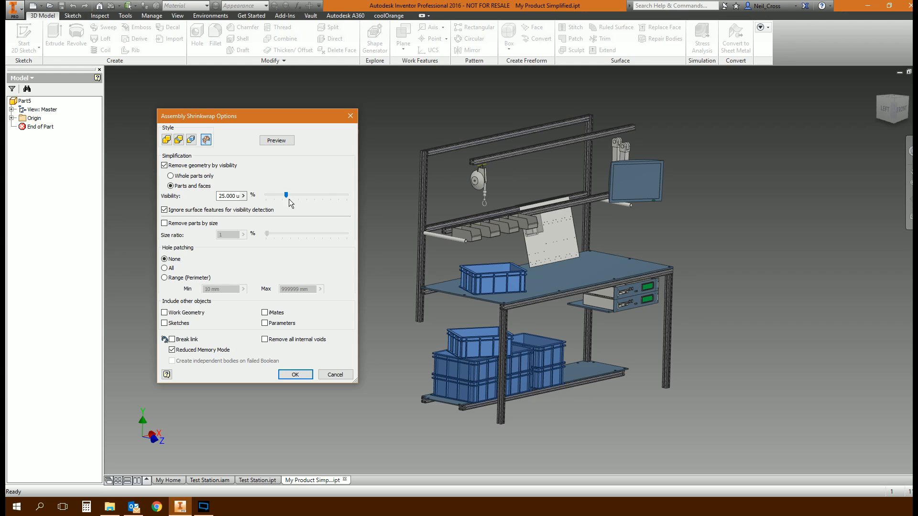
click(276, 141)
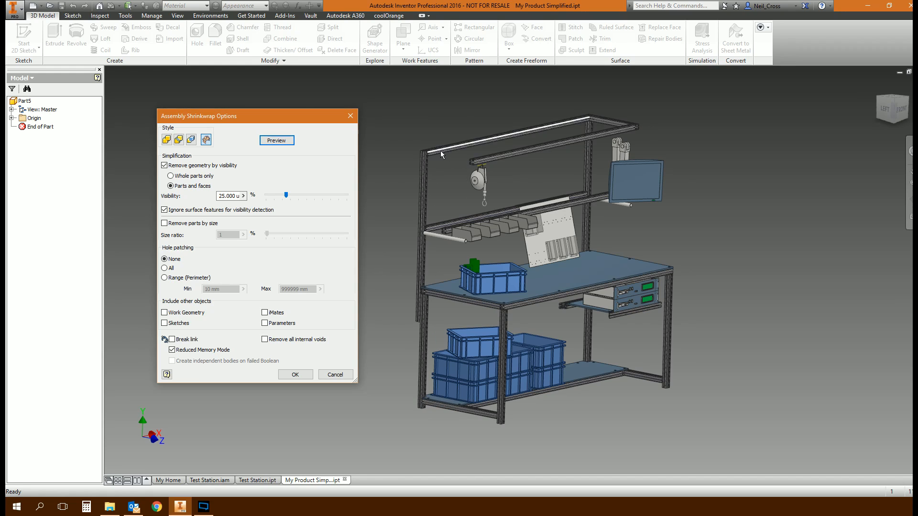
shift+middle_drag(489, 165, 420, 169)
Restrict visibility removal to whole parts only, preview it, and inspect the upper frame and monitor arm up close.
click(207, 179)
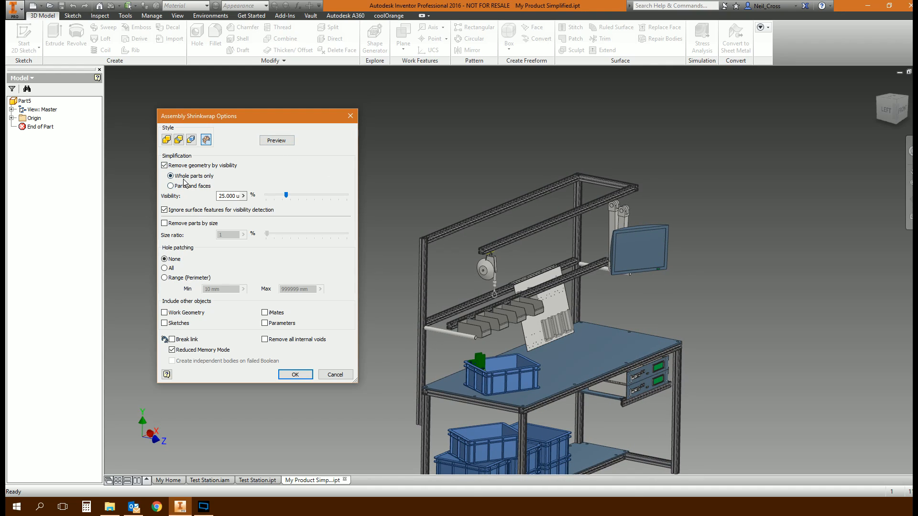
click(277, 141)
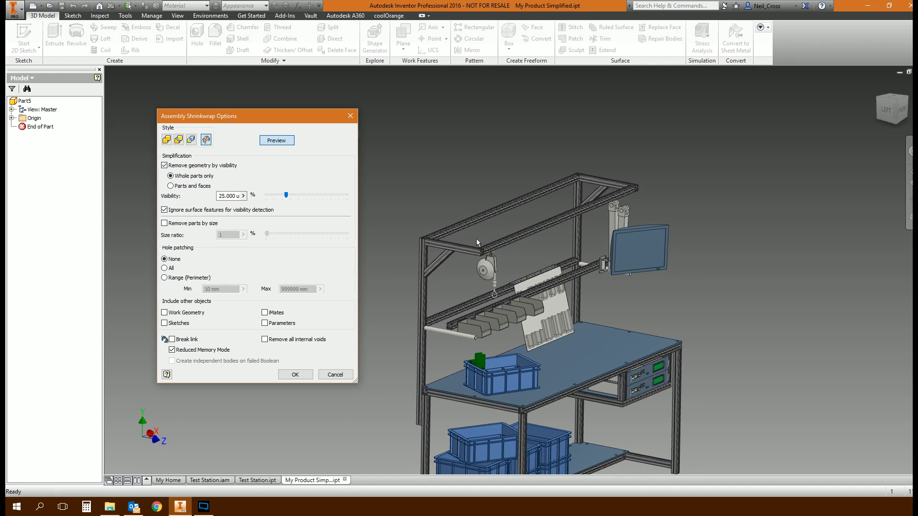
shift+middle_drag(518, 265, 678, 355)
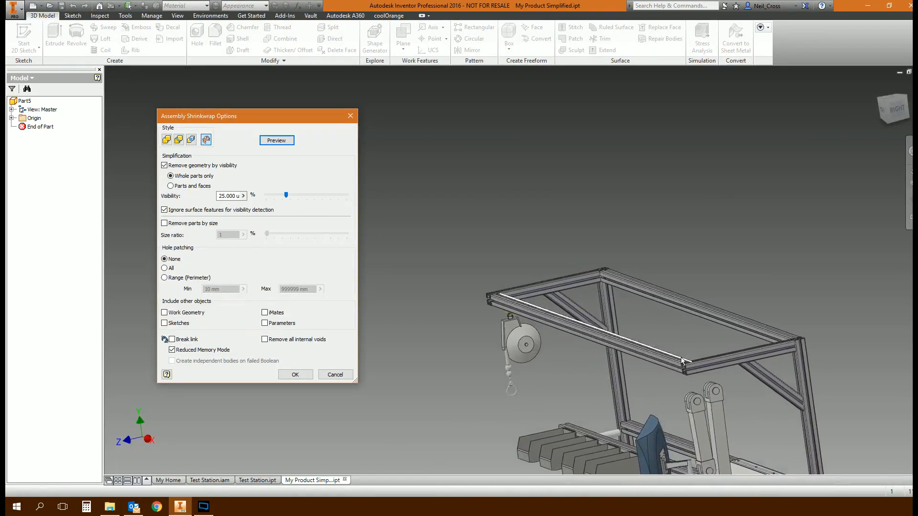
scroll(749, 261, up, 5)
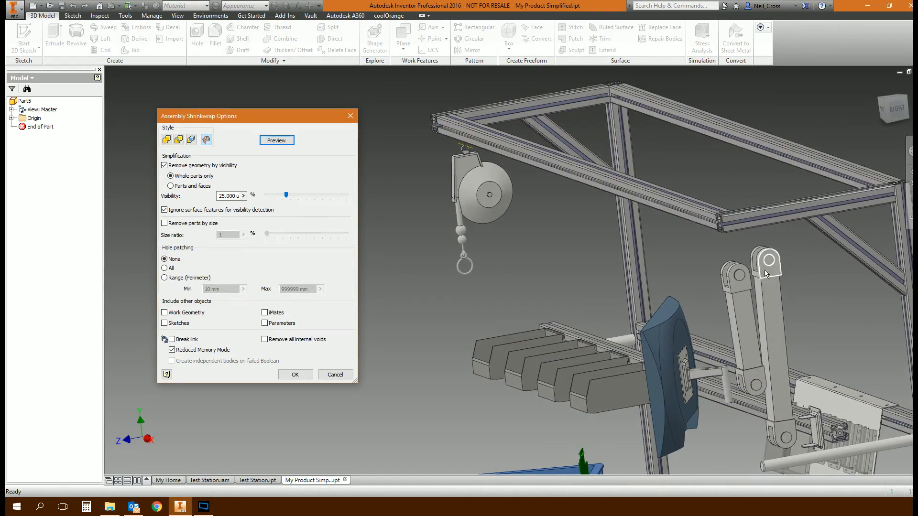
key(F5)
key(shift+F5)
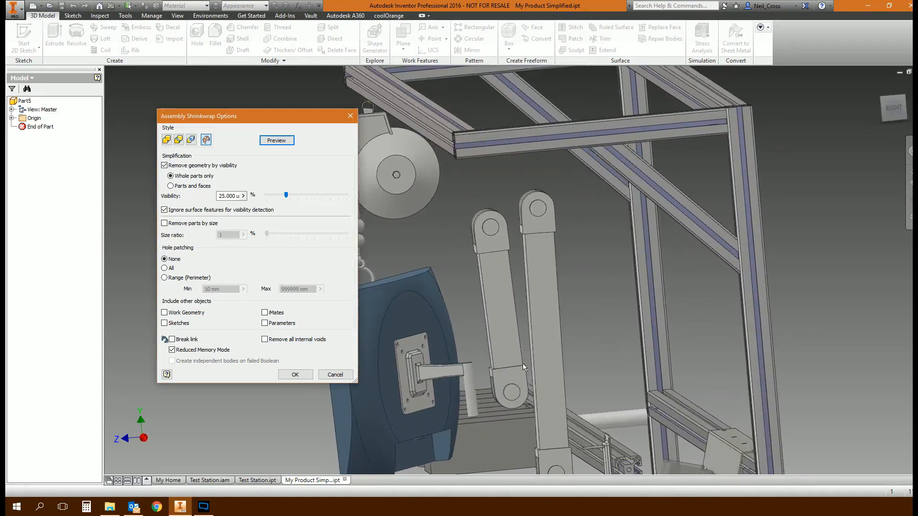
shift+middle_drag(606, 361, 683, 362)
key(F5)
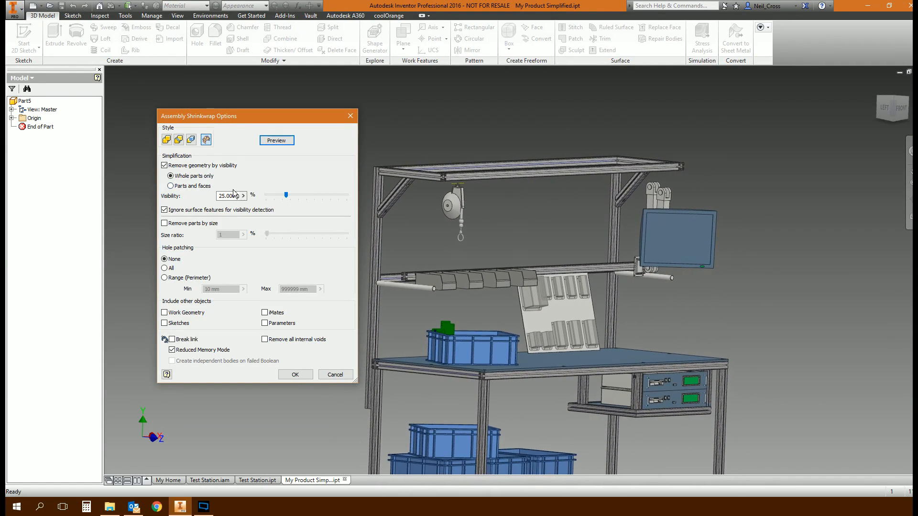
Turn off geometry removal by visibility and preview the complete model in the home view.
click(230, 167)
click(276, 141)
key(F6)
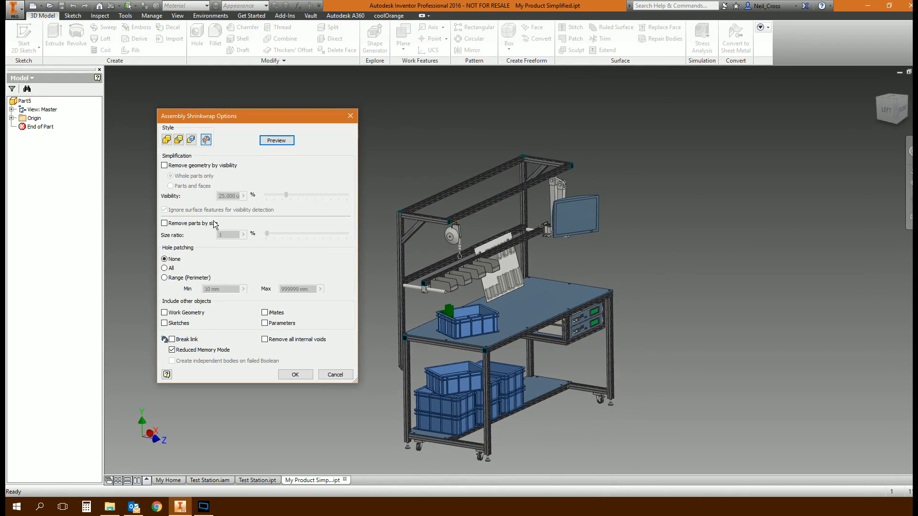
Enable part removal by size with a 30% size ratio and preview the result.
click(197, 225)
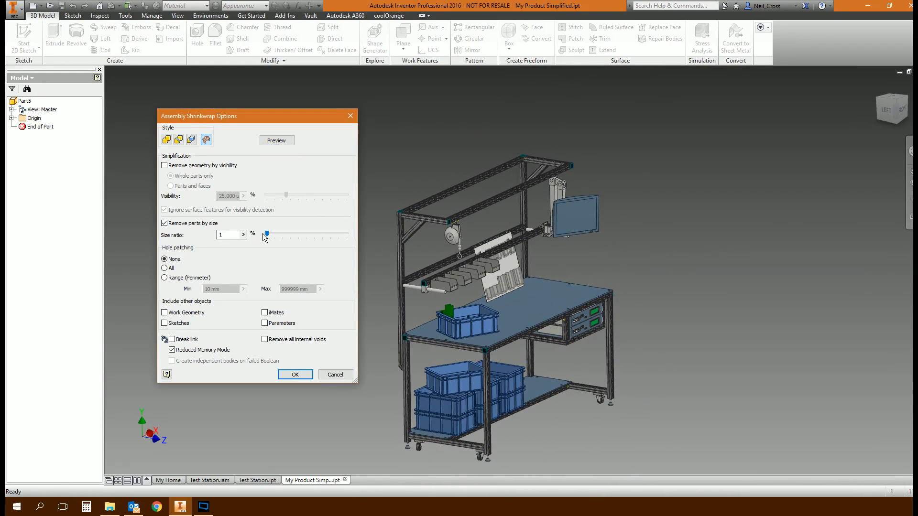
drag(267, 235, 283, 238)
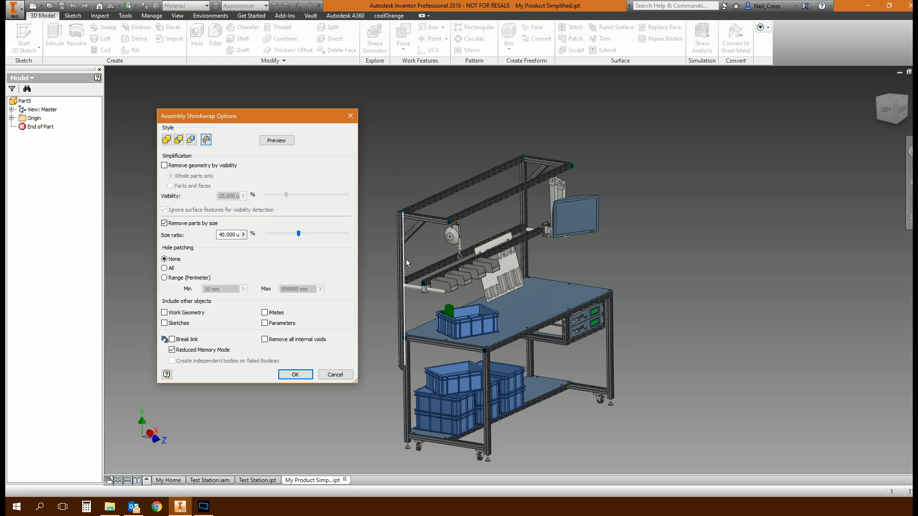
click(298, 234)
drag(297, 239, 294, 237)
click(275, 142)
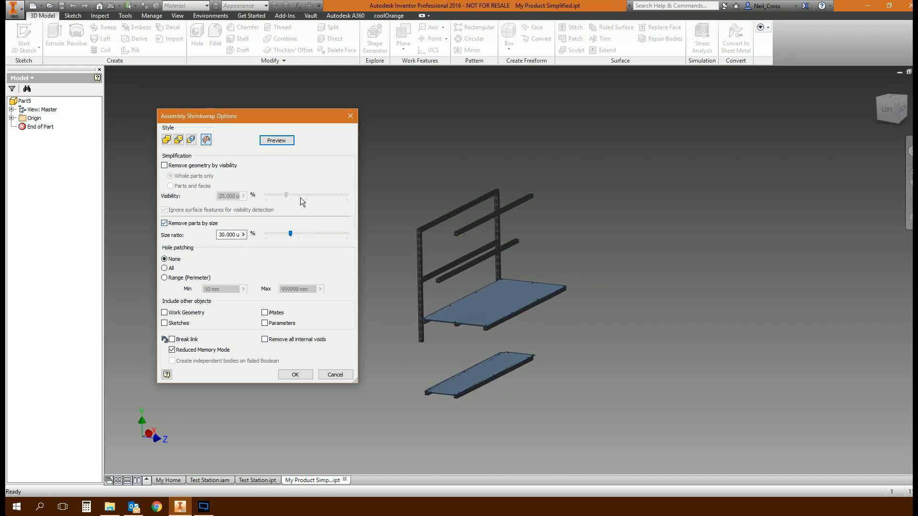
Preview part removal at a 10% size ratio, and switch off removal by size and refresh the preview.
drag(290, 233, 273, 234)
click(284, 140)
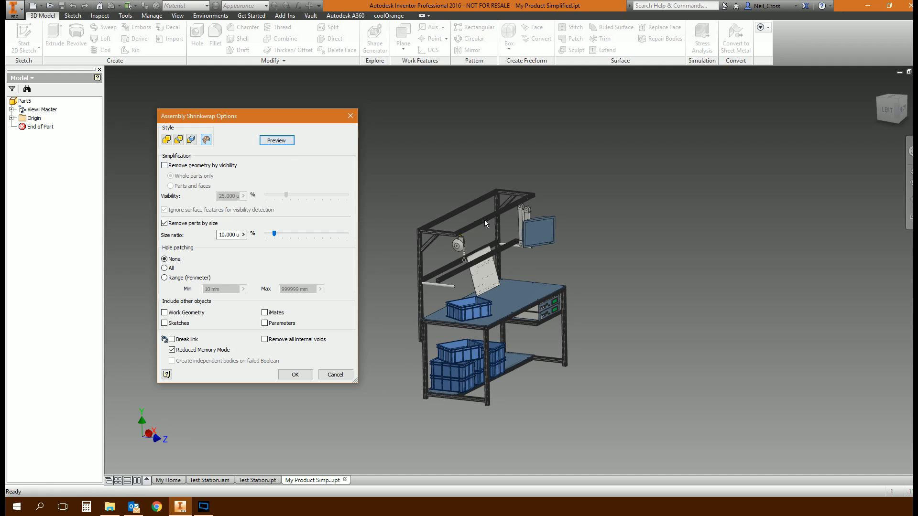
shift+middle_drag(672, 263, 623, 223)
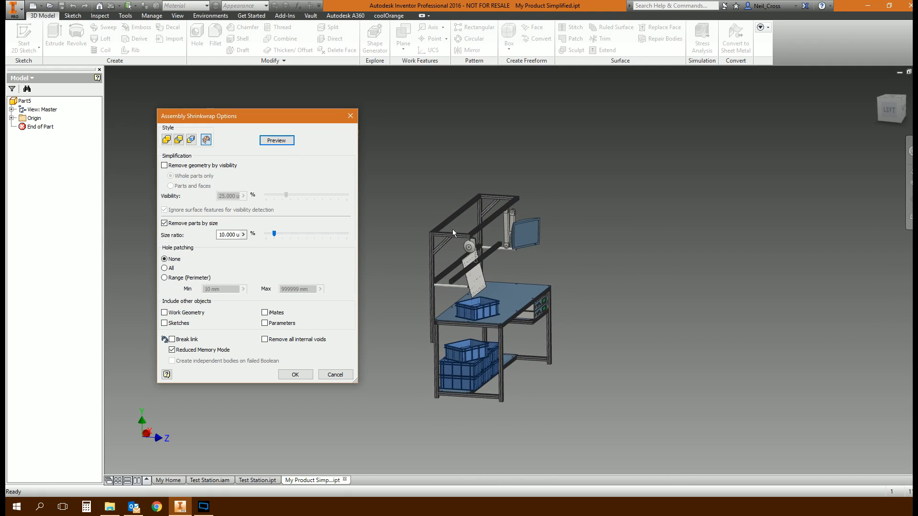
click(183, 224)
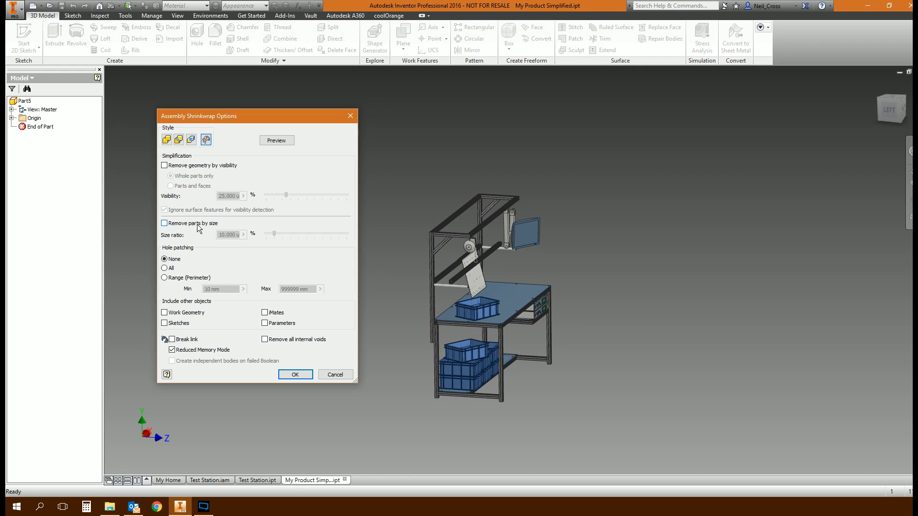
click(277, 139)
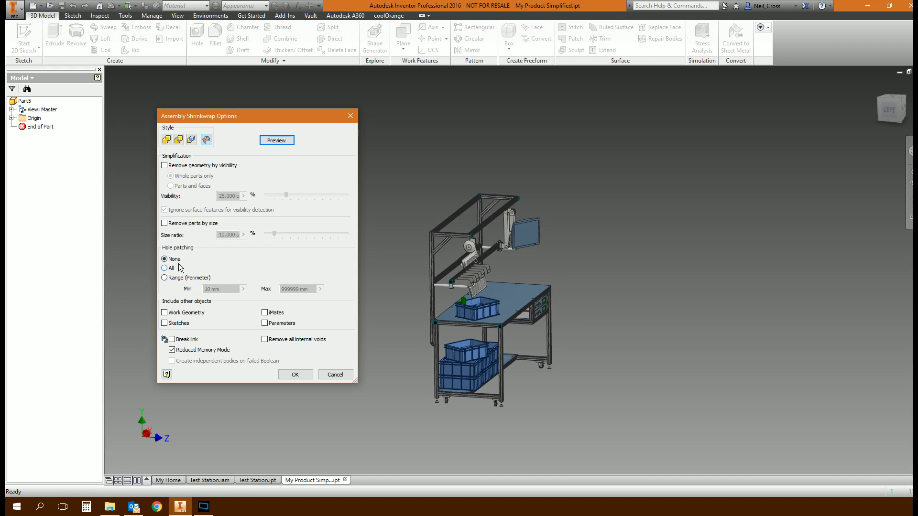
Set hole patching to All, preview it, and inspect the patched totes and rack-mounted PCs up close.
scroll(468, 304, down, 10)
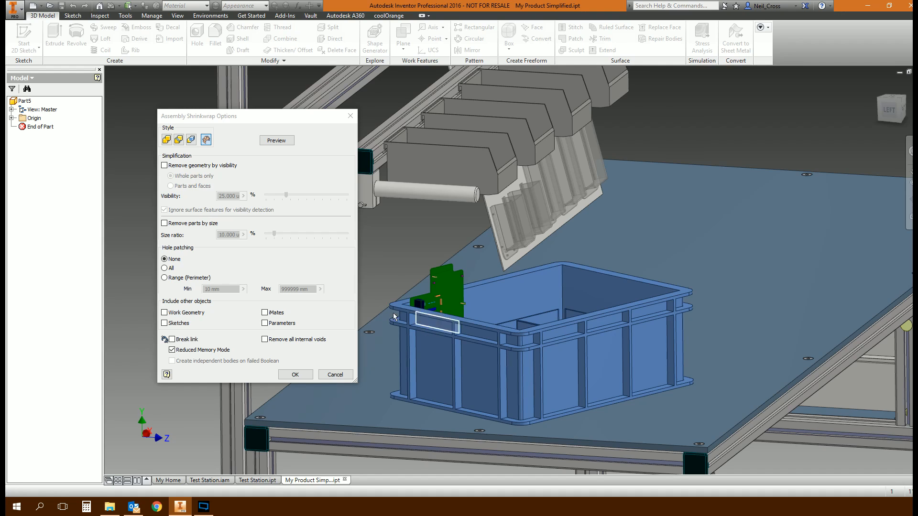
click(170, 269)
click(284, 143)
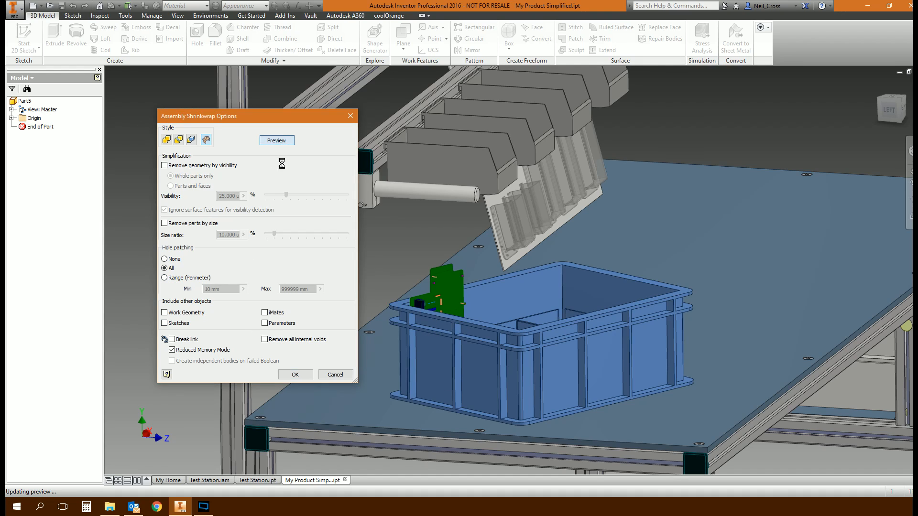
shift+middle_drag(612, 313, 588, 361)
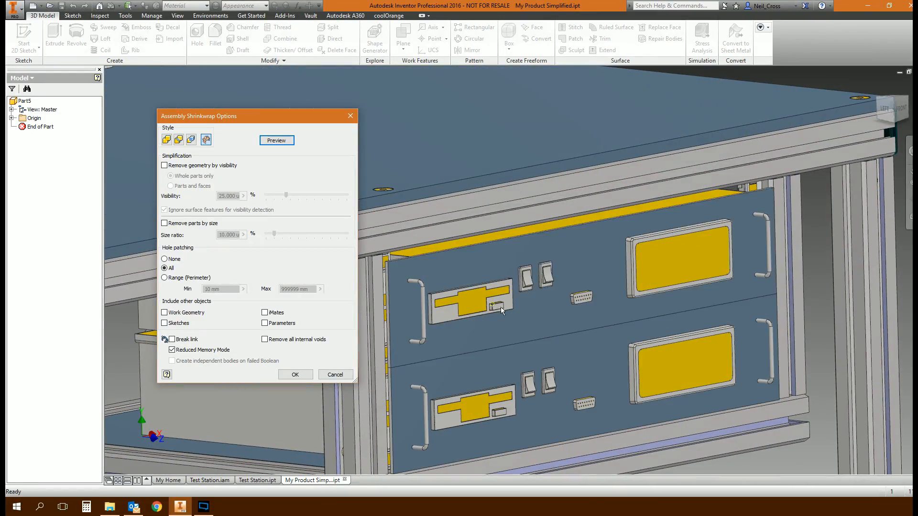
scroll(631, 268, down, 6)
middle_drag(623, 283, 677, 282)
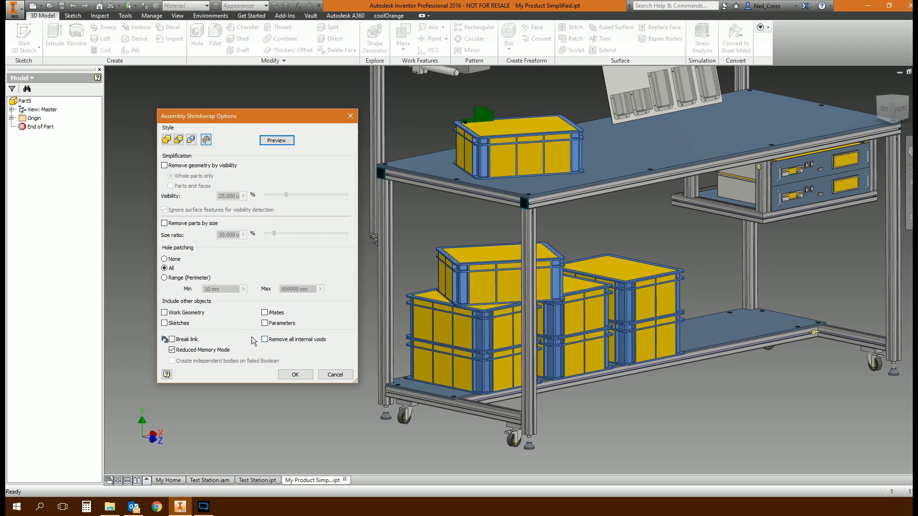
Turn on removal of all internal voids and Break link, and generate the shrinkwrap part.
click(292, 341)
click(187, 340)
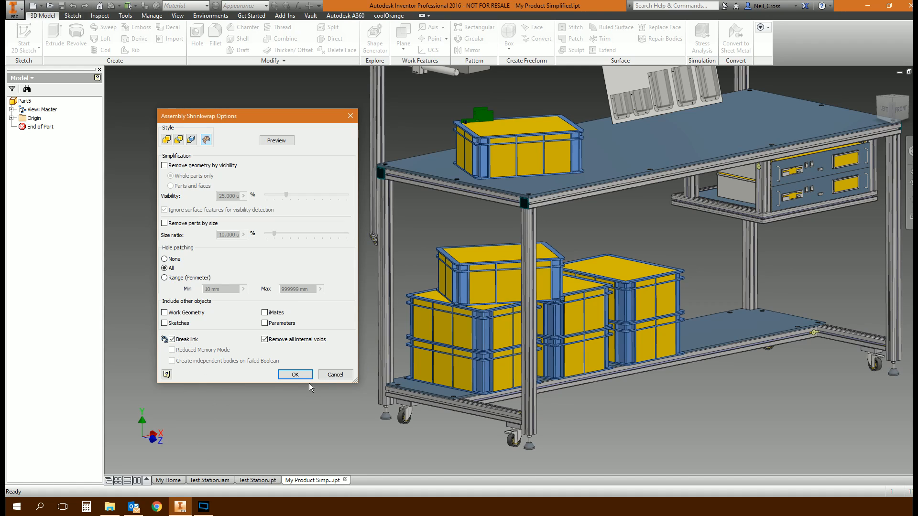
click(295, 374)
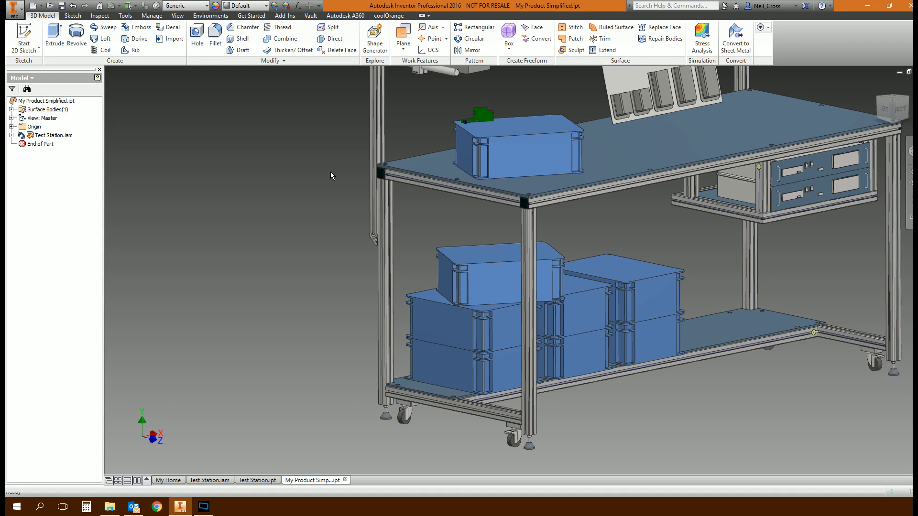
Expand the Test Station.iam node of the simplified part to show its bodies, and save the part.
scroll(281, 111, up, 1)
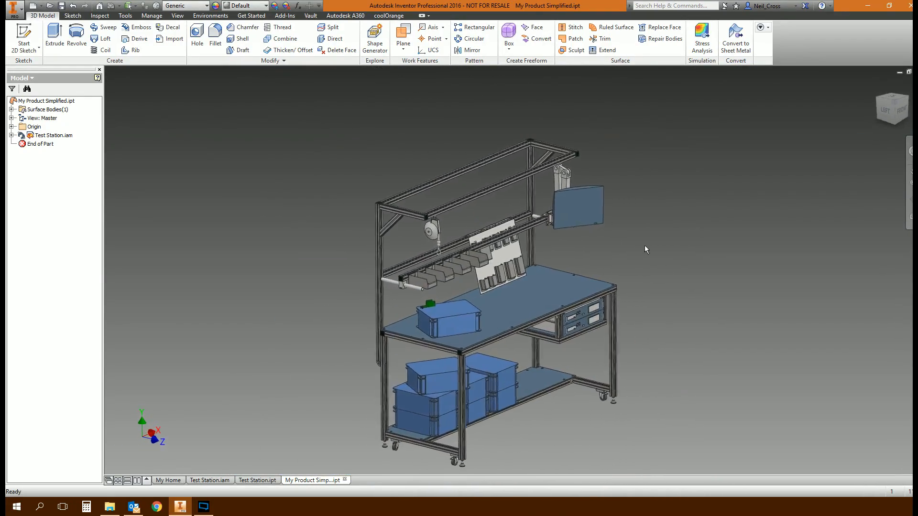
click(12, 135)
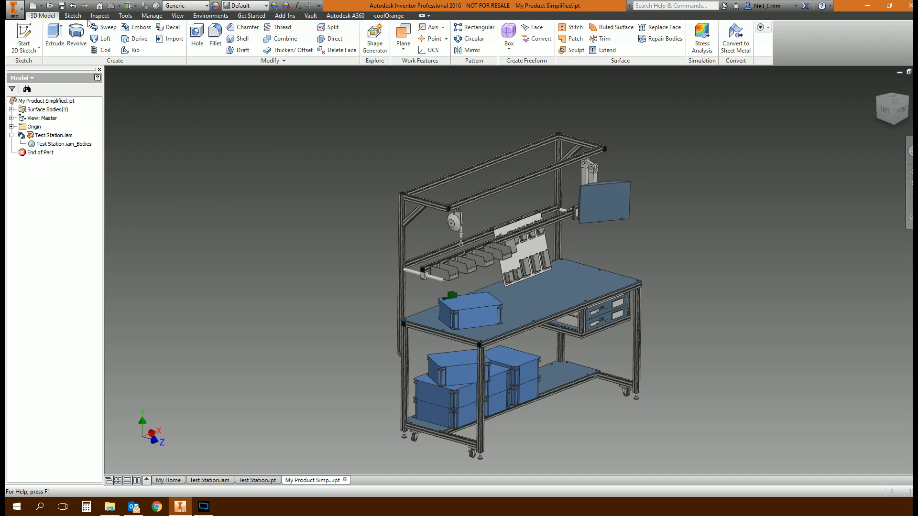
click(61, 5)
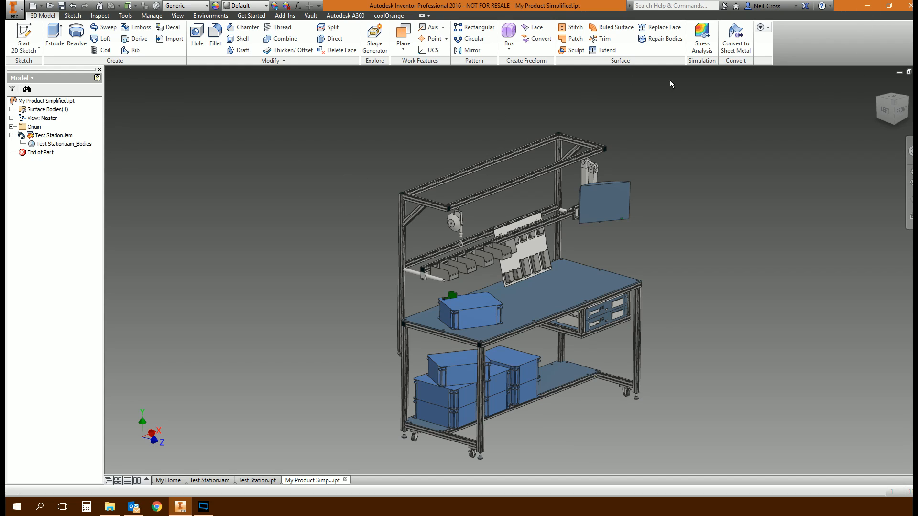
Check the file size of My Product Simplified.ipt on the Desktop without opening the file.
click(49, 5)
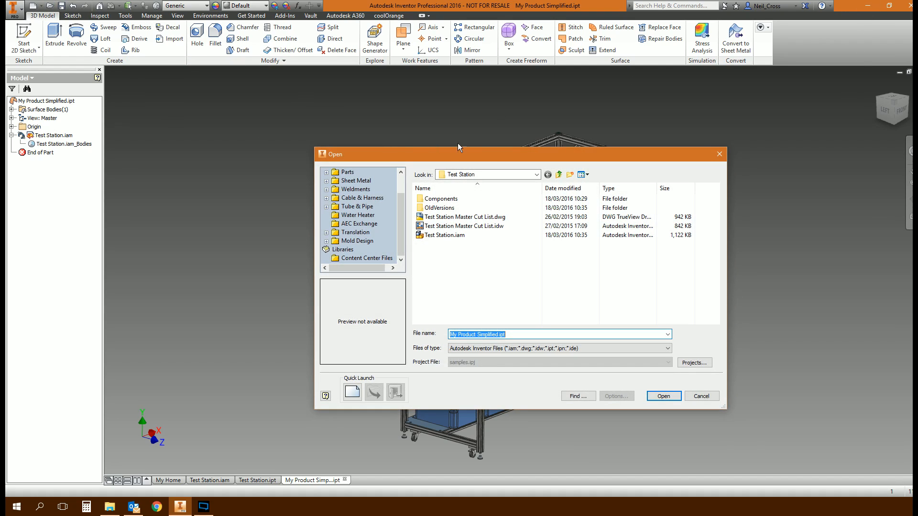
click(477, 174)
click(470, 194)
click(450, 299)
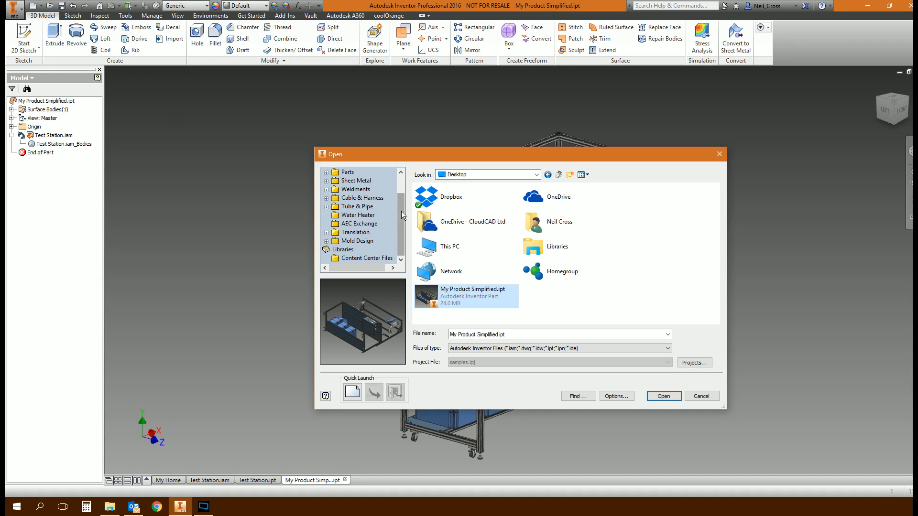
click(702, 399)
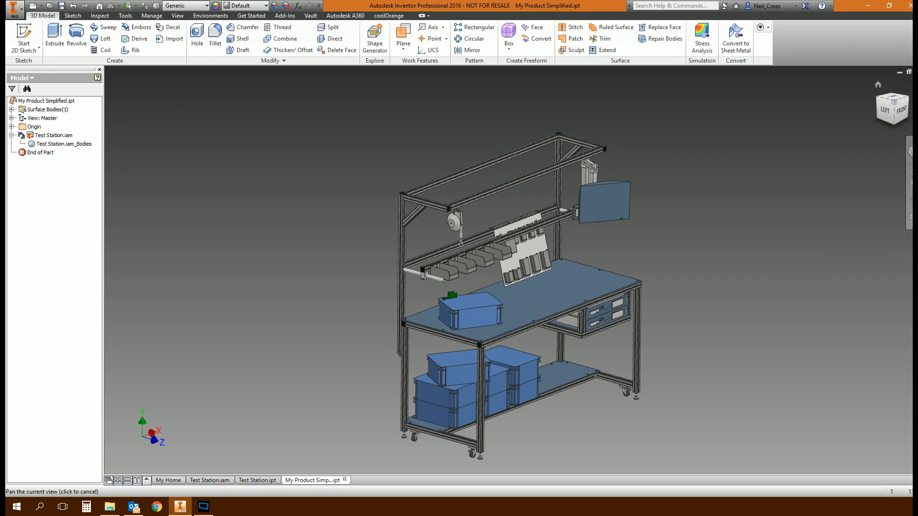
Close all open documents and create a new part from the Standard.ipt template.
click(917, 71)
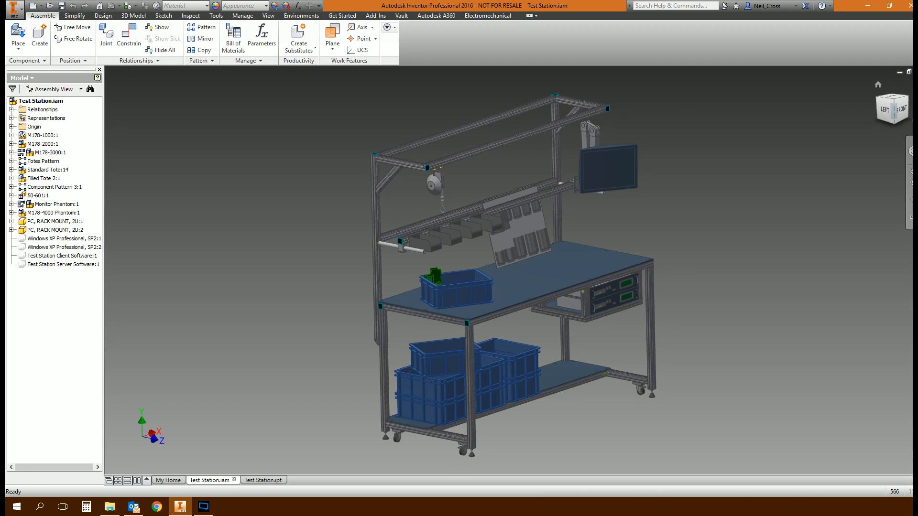
click(917, 72)
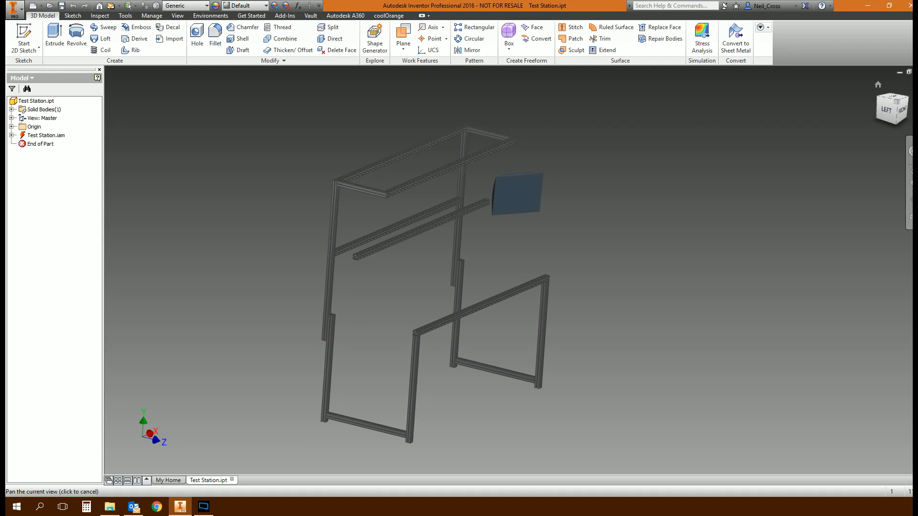
click(917, 72)
click(436, 270)
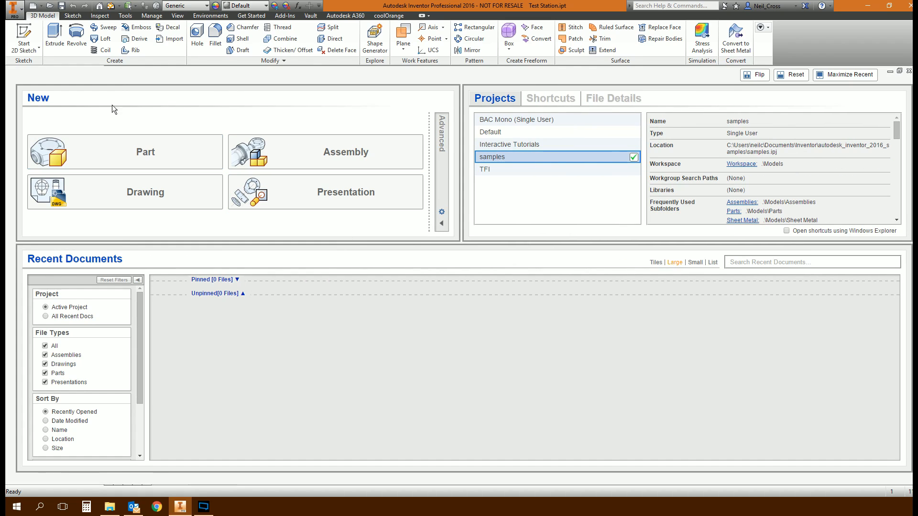
click(19, 34)
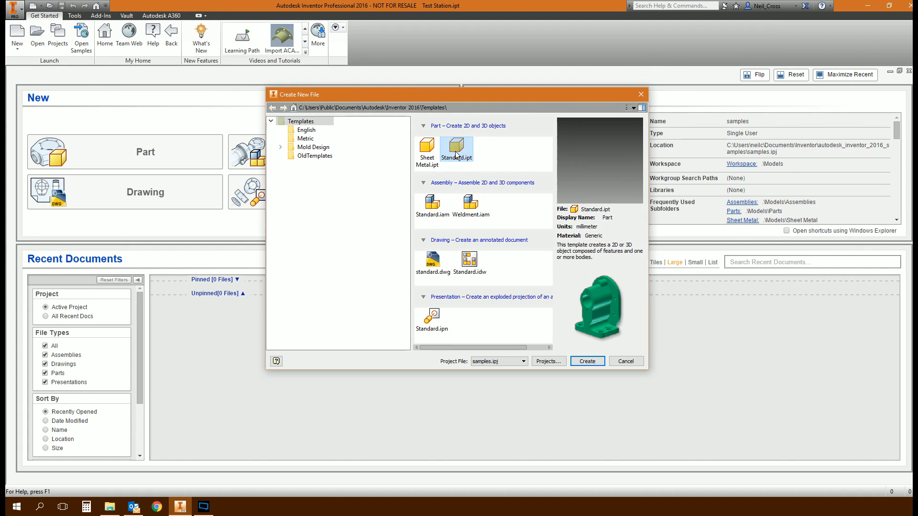
double_click(457, 146)
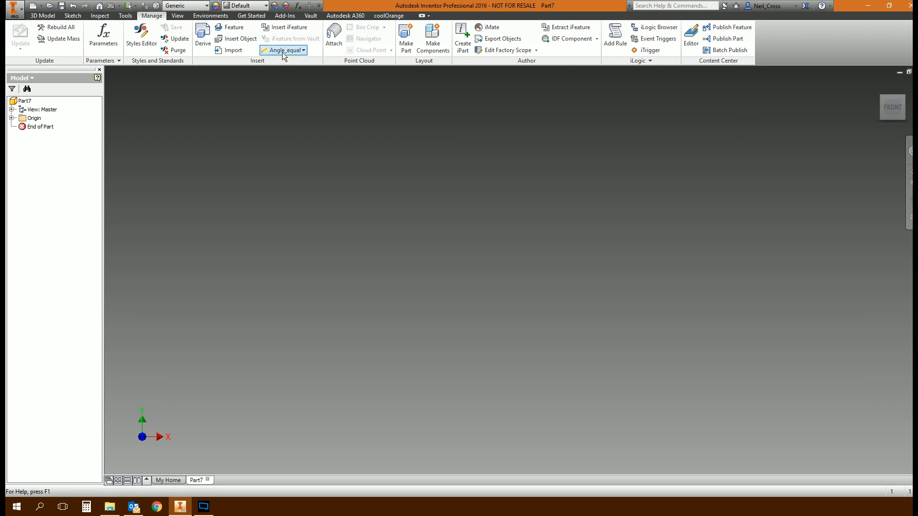
click(202, 37)
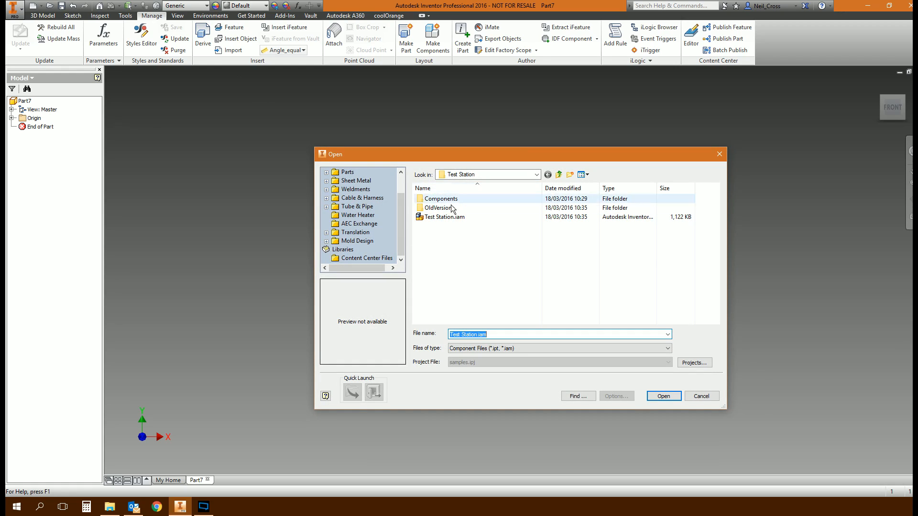
click(428, 216)
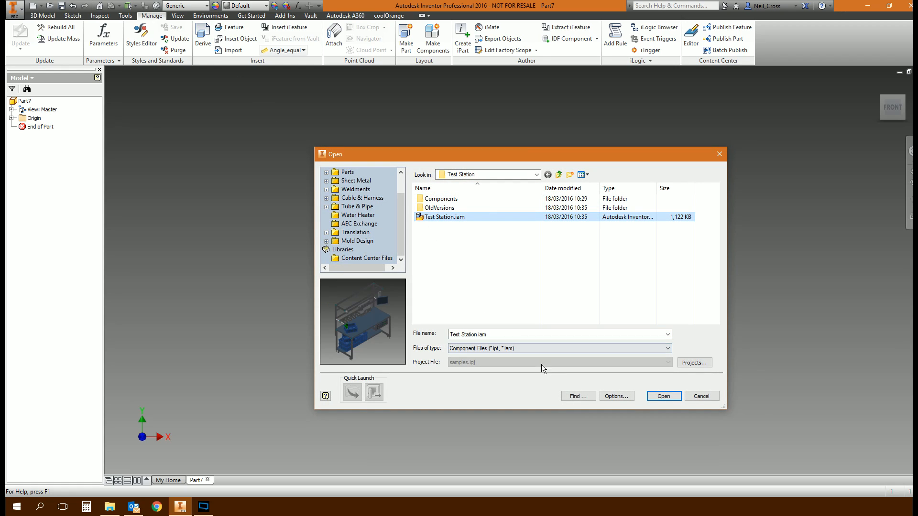
click(659, 397)
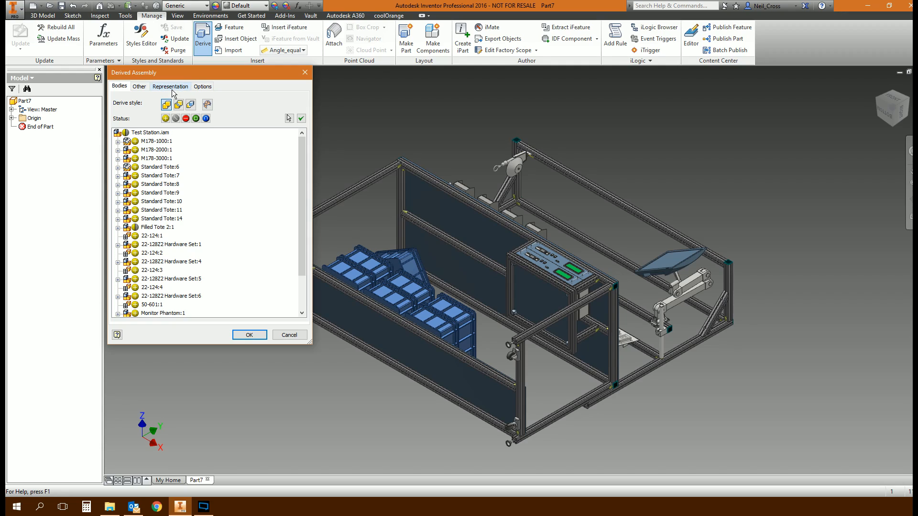
click(171, 88)
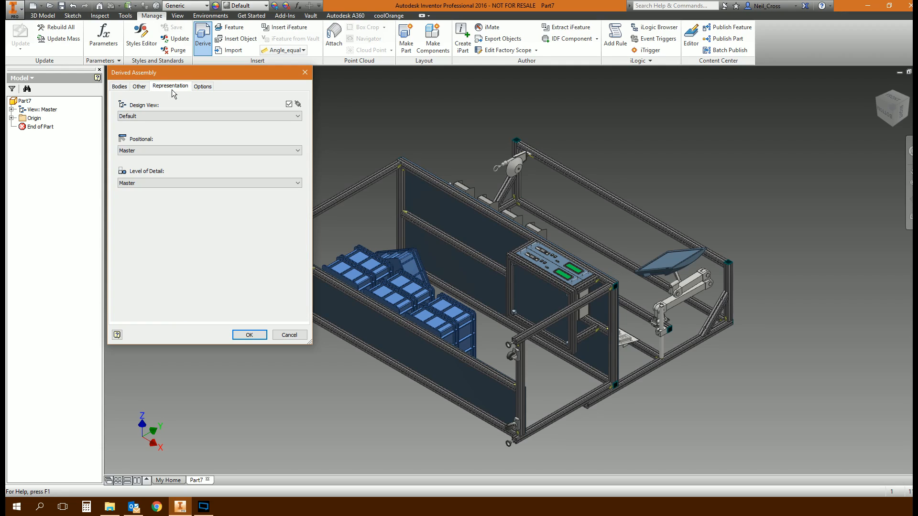
click(136, 116)
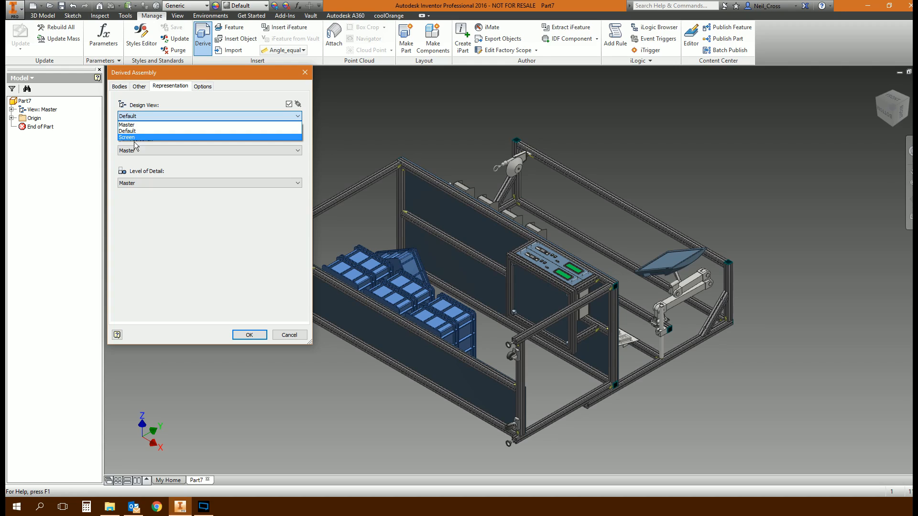
click(197, 279)
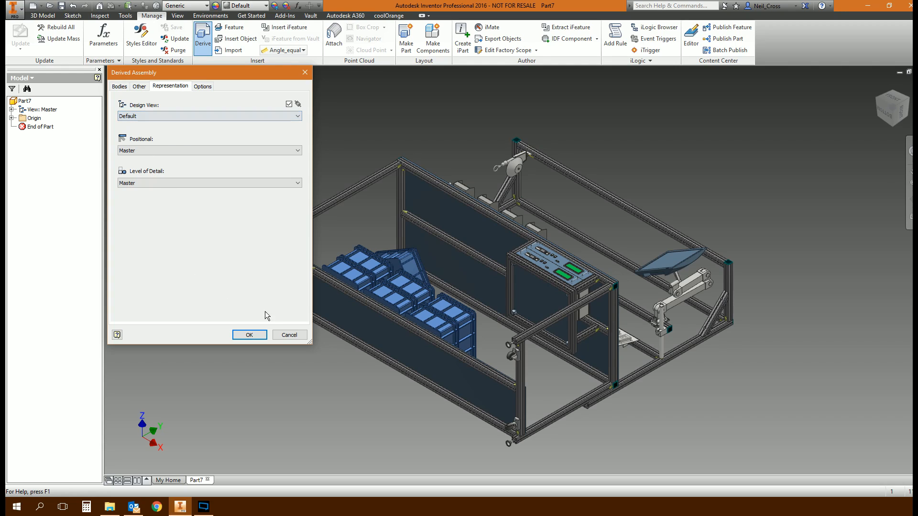
click(285, 337)
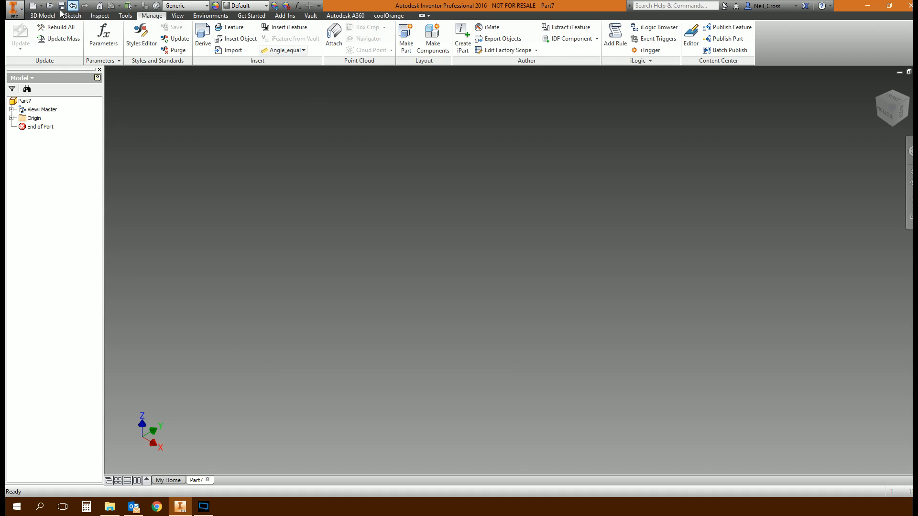
Open the Test Station.iam assembly and expand its design view representations.
click(14, 8)
click(111, 68)
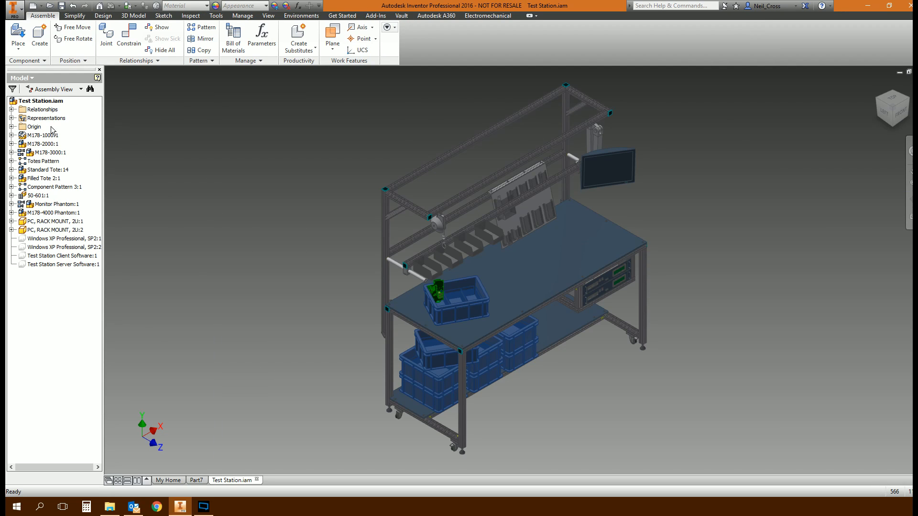
click(11, 118)
click(20, 126)
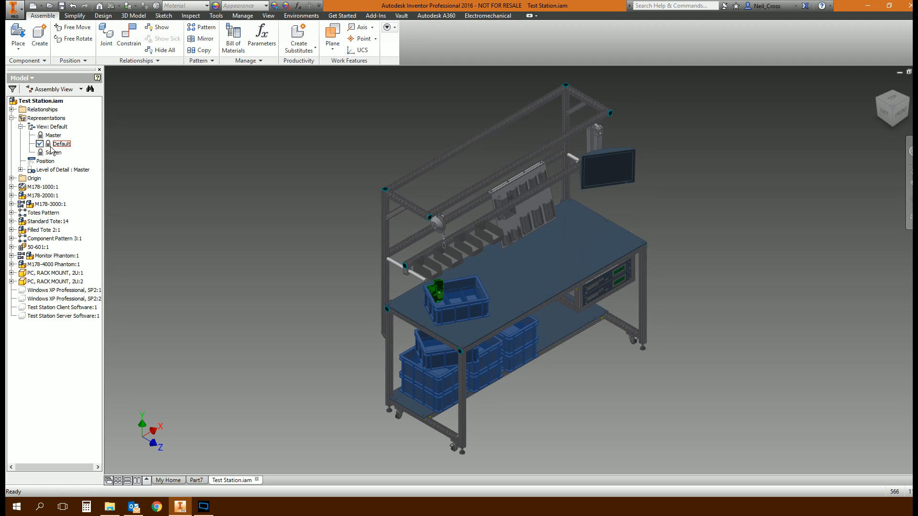
Create a new design view representation named "For Derived" and save the assembly.
right_click(55, 125)
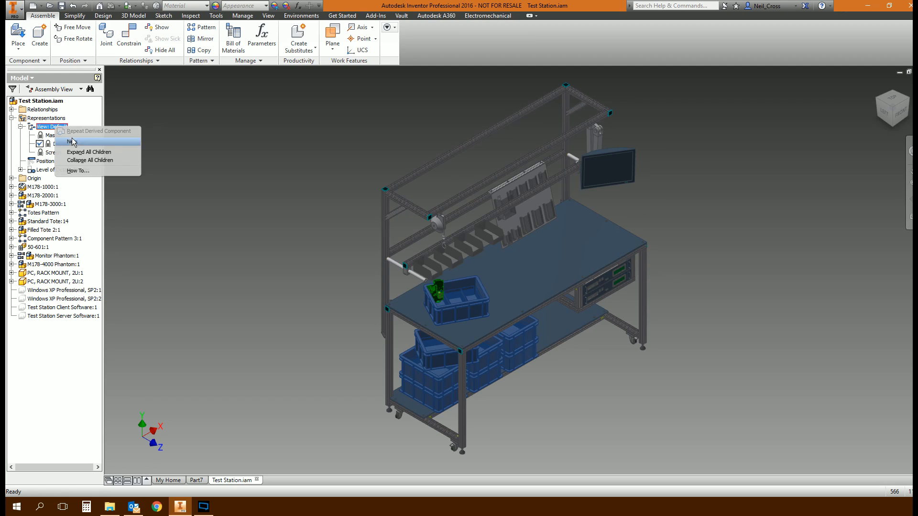
click(75, 143)
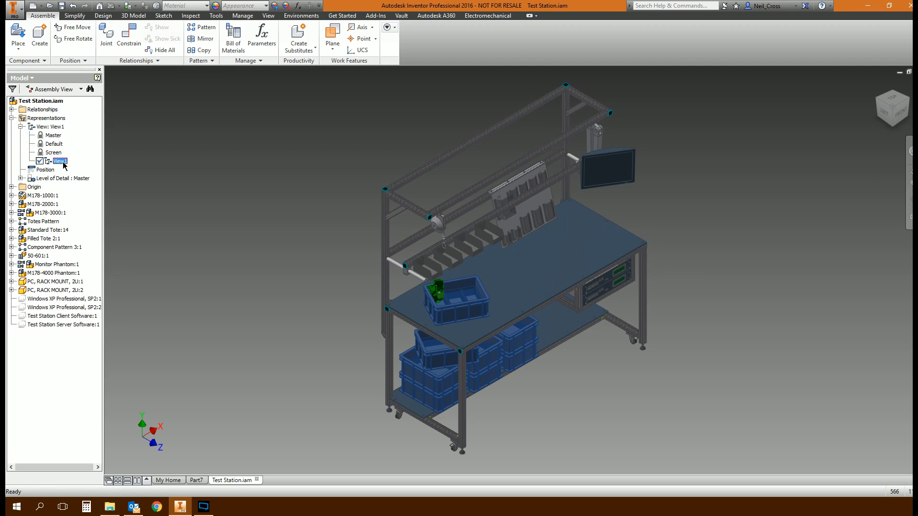
text(Der)
text(For Derived)
key(Return)
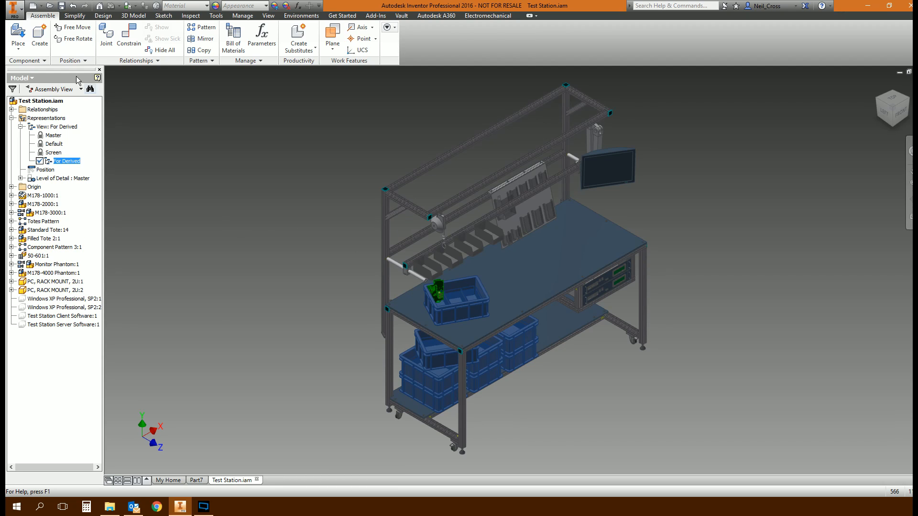
click(58, 6)
Start deriving Test Station.iam into the new part and check the For Derived design view's associative setting.
click(202, 36)
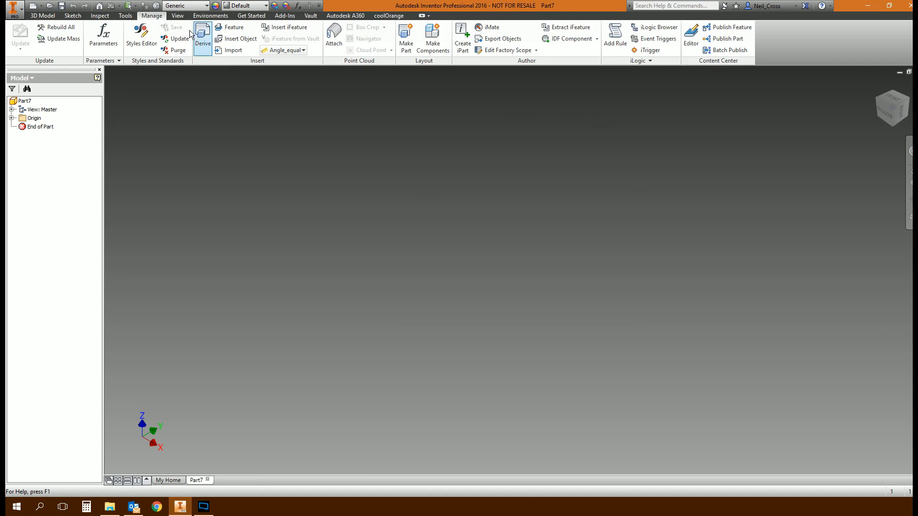
double_click(452, 219)
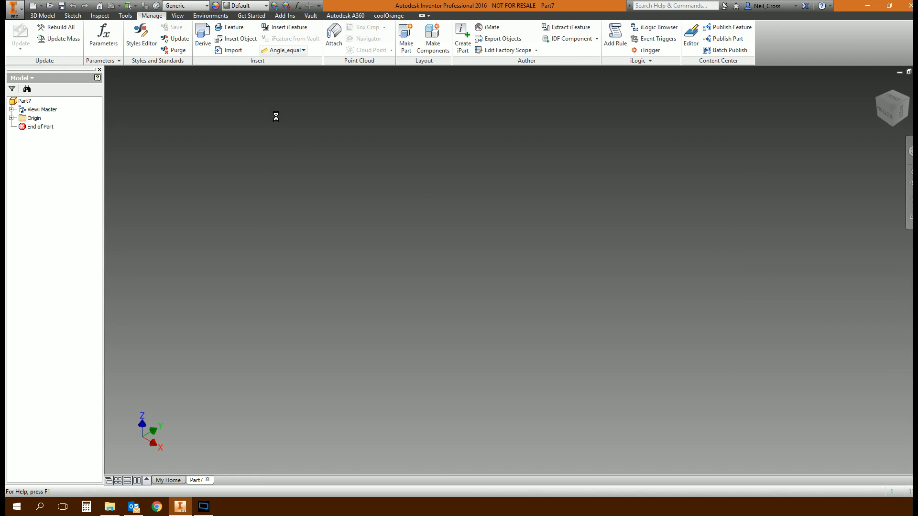
click(171, 86)
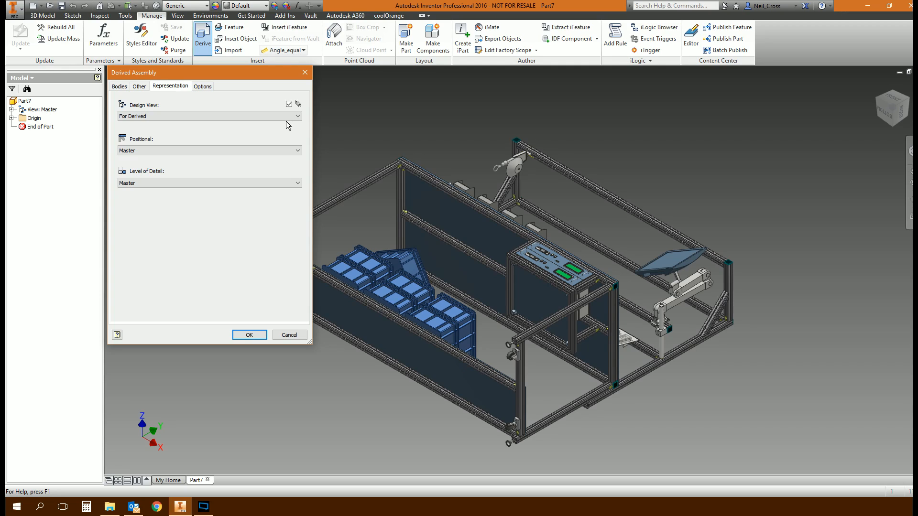
click(289, 104)
Exclude the second rack-mount PC, PC, RACK MOUNT, 2U:2, from the derived bodies.
click(119, 86)
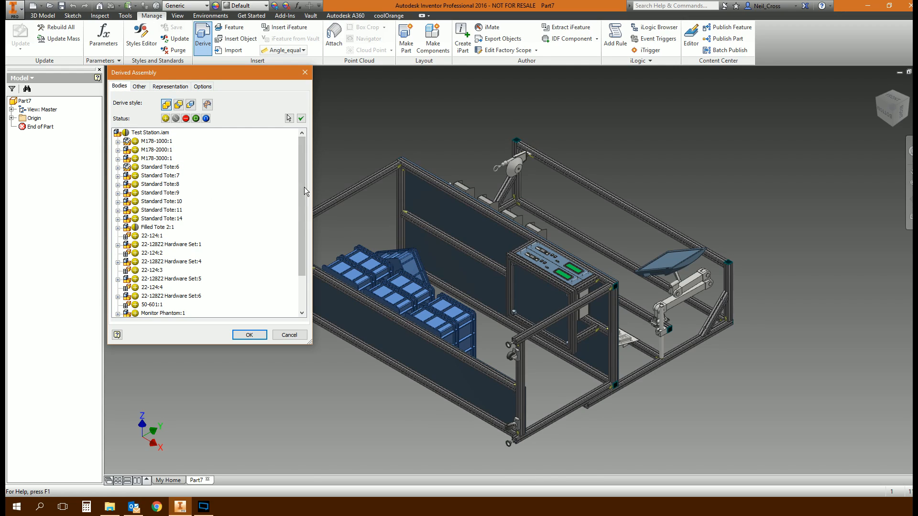
scroll(303, 187, down, 2)
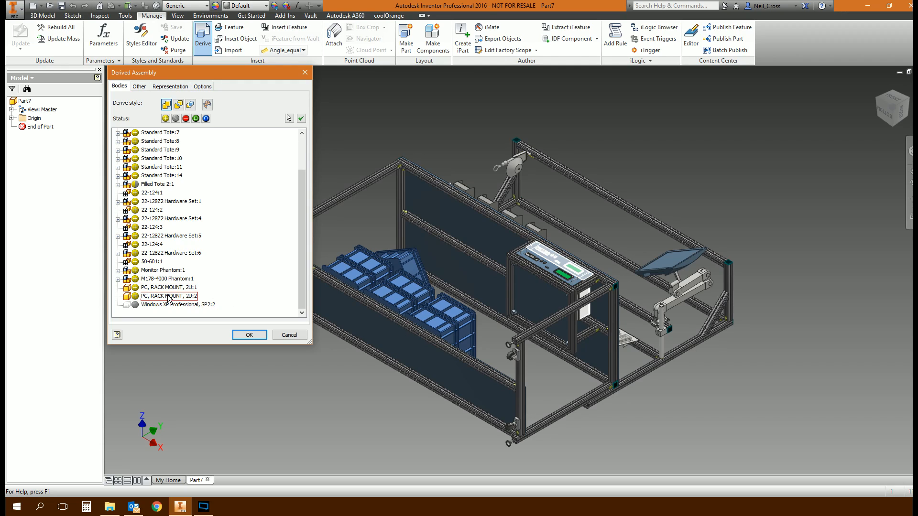
click(135, 297)
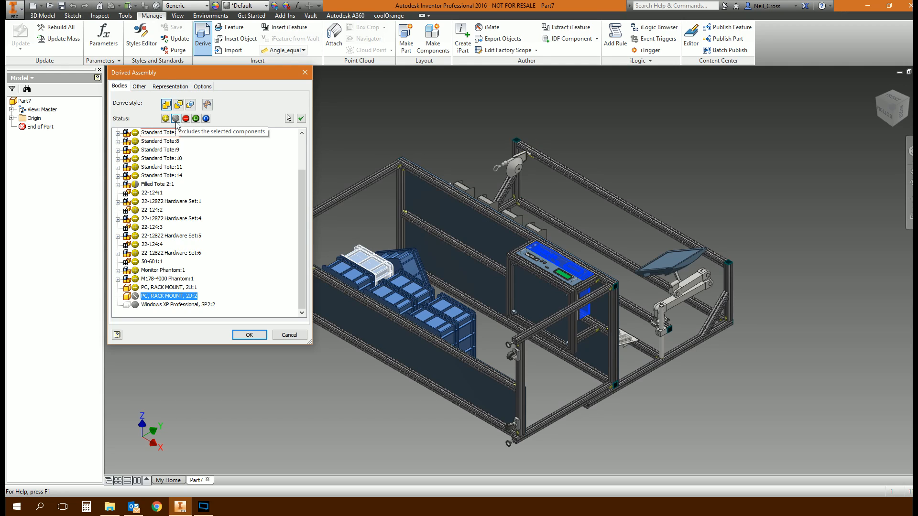
Exclude PC, RACK MOUNT, 2U:1 and the Standard Tote components 6 through 11 and 14 from the derived bodies.
click(135, 288)
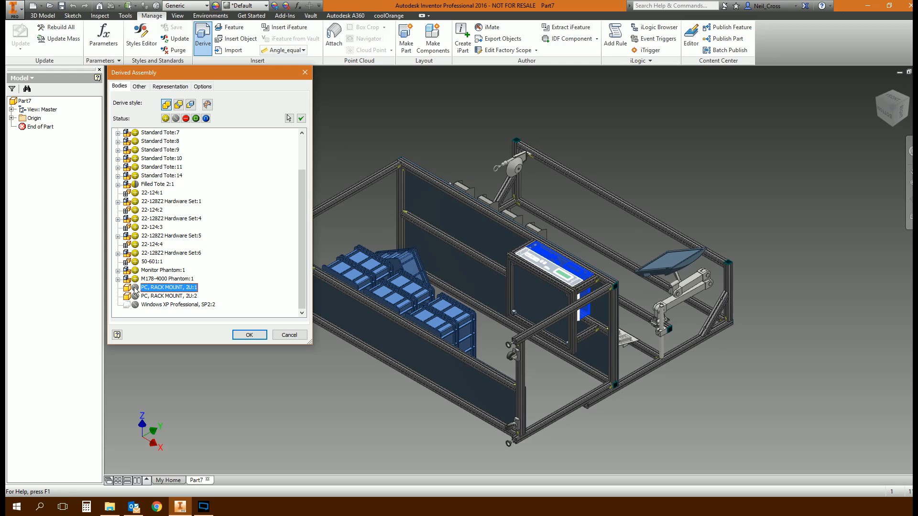
scroll(162, 202, up, 2)
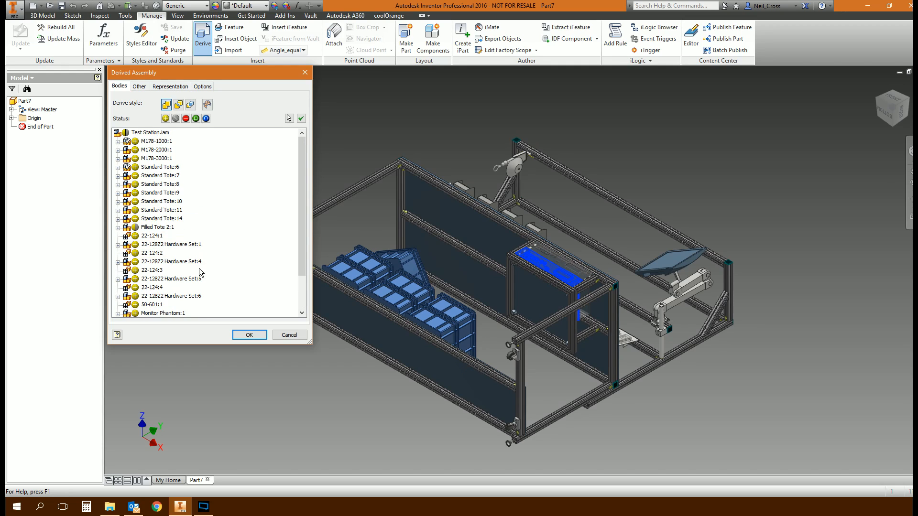
click(136, 167)
click(135, 176)
click(136, 185)
click(136, 193)
click(136, 201)
click(135, 210)
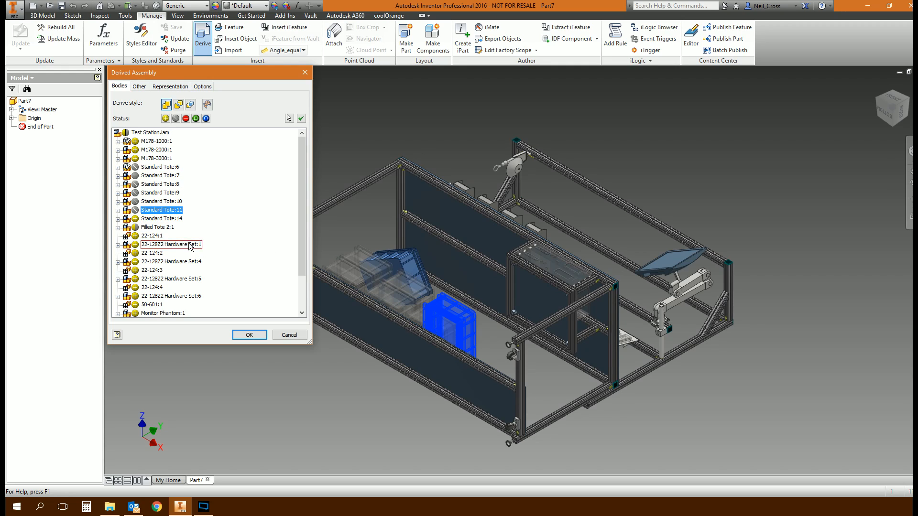
click(135, 219)
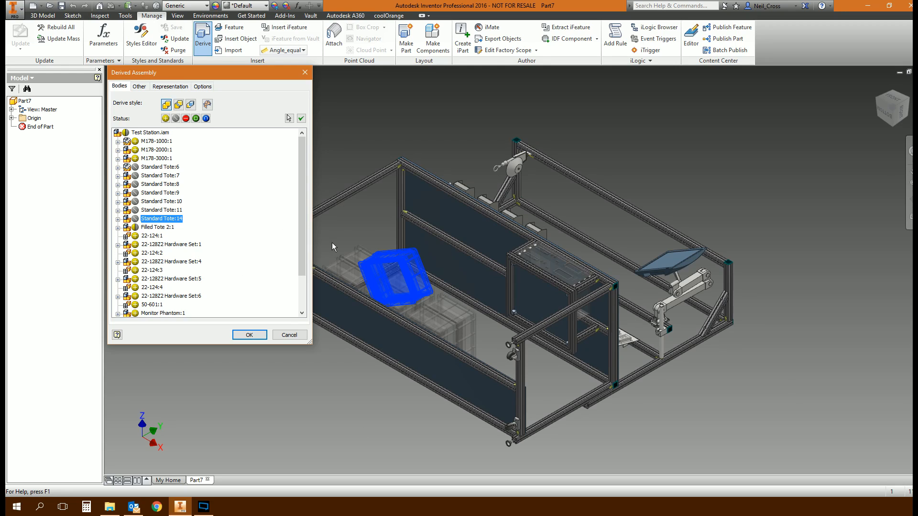
Set the derive style to a single composite feature and include the Monitor Phantom's FLC-LCD-1600x1200-17:1 as a bounding box.
drag(303, 223, 337, 185)
click(207, 105)
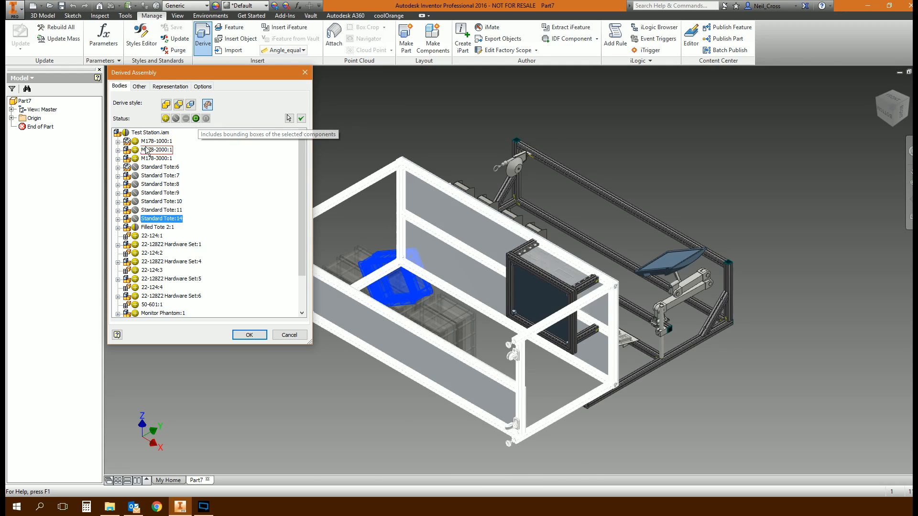
click(118, 314)
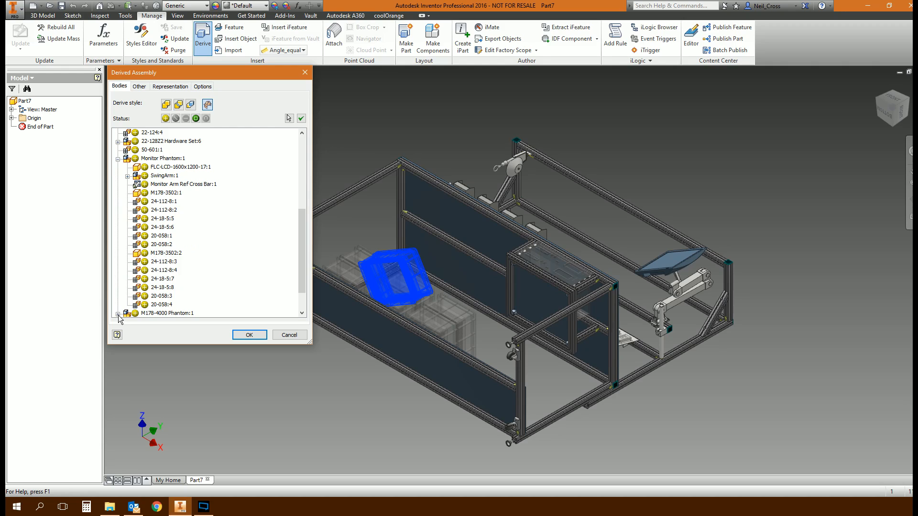
click(144, 167)
click(145, 168)
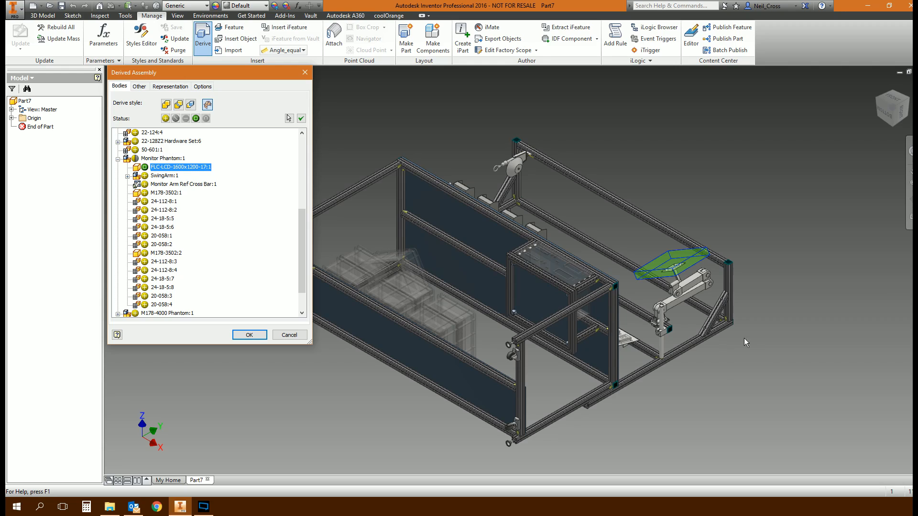
click(118, 160)
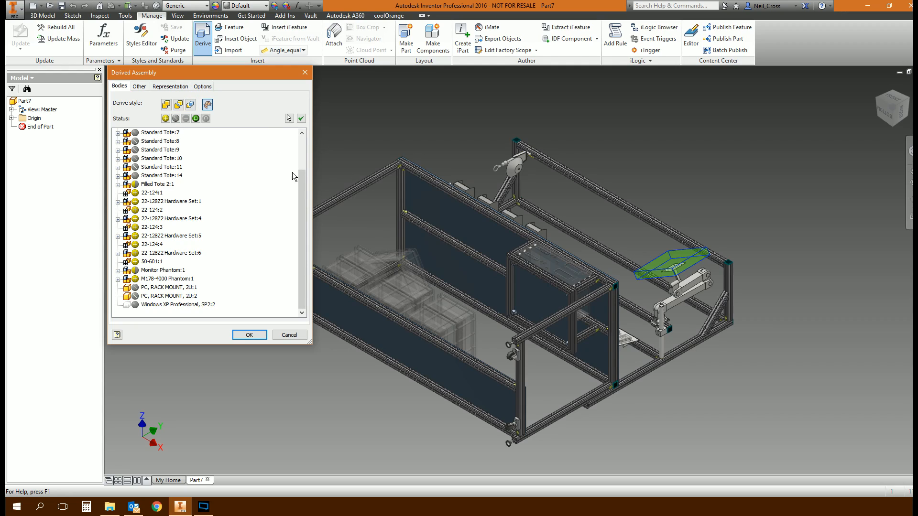
drag(302, 173, 302, 137)
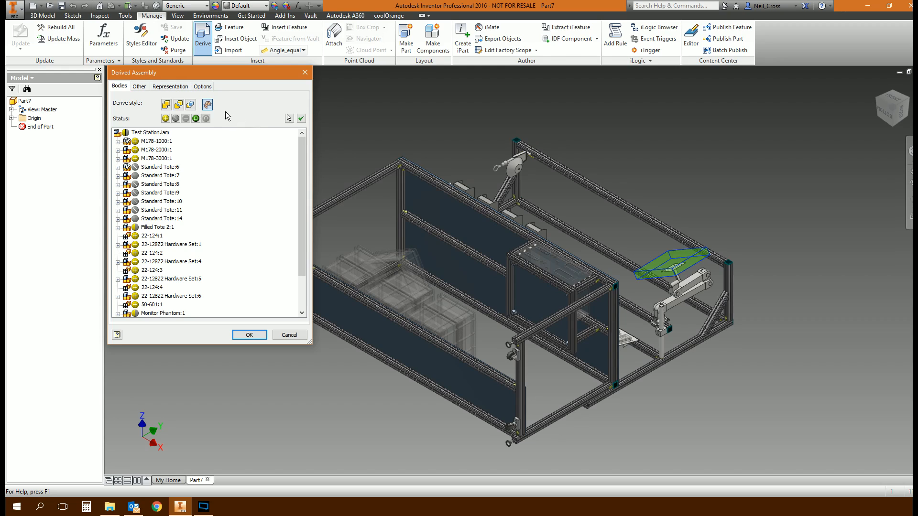
Review the derived assembly's other objects and positional representation choices, and set hole patching to All.
click(140, 86)
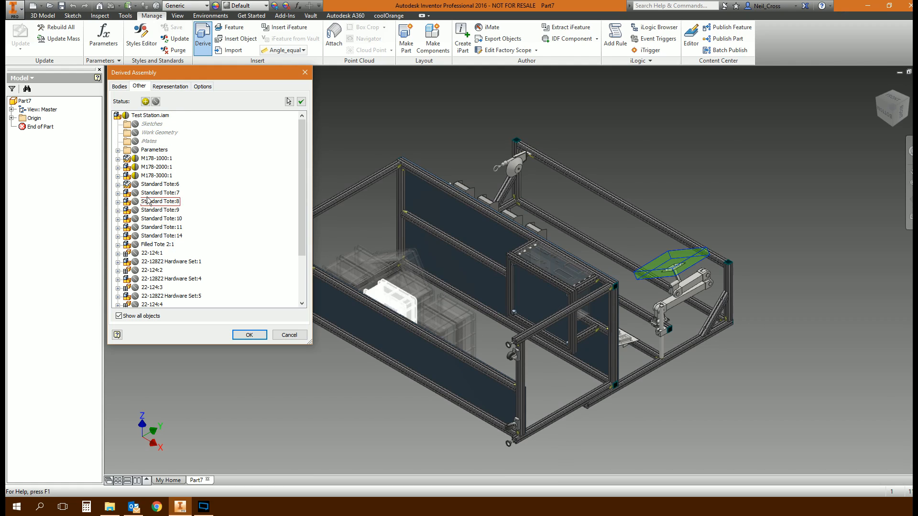
mouse_move(301, 232)
mouse_down()
mouse_move(304, 276)
mouse_move(312, 164)
mouse_up()
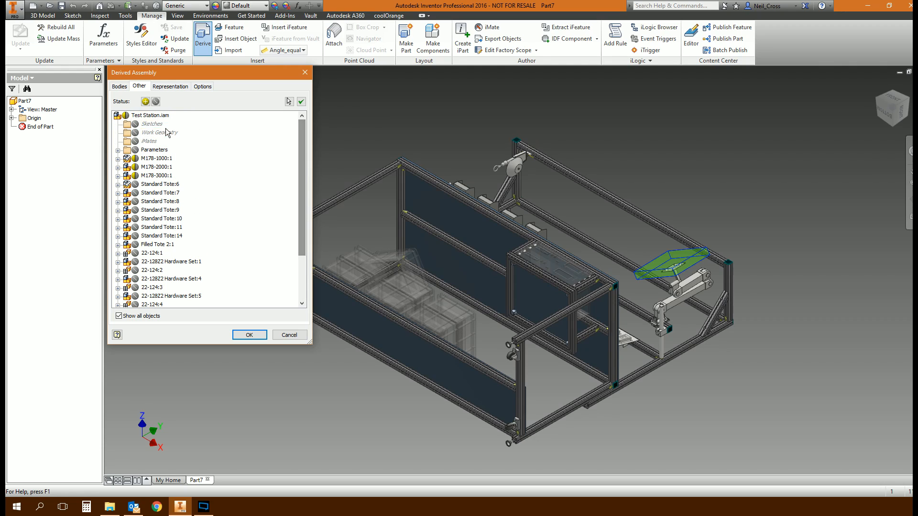
click(171, 86)
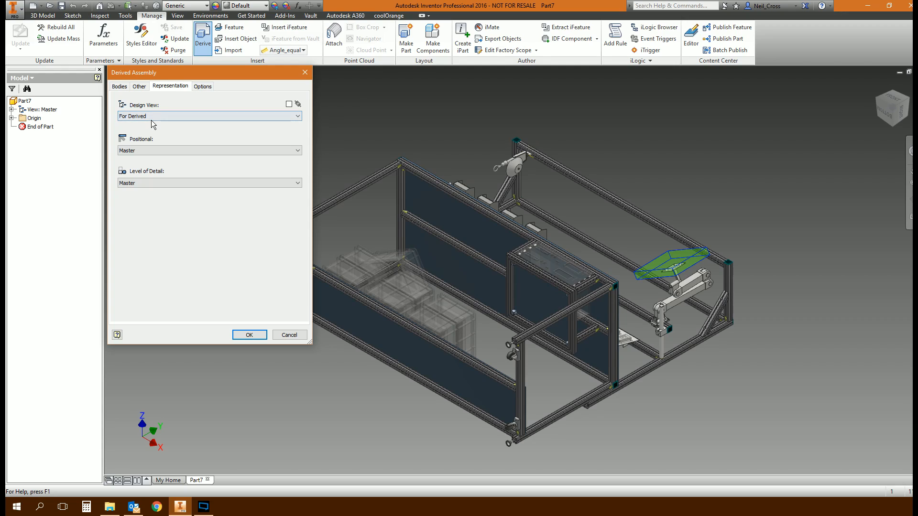
click(169, 150)
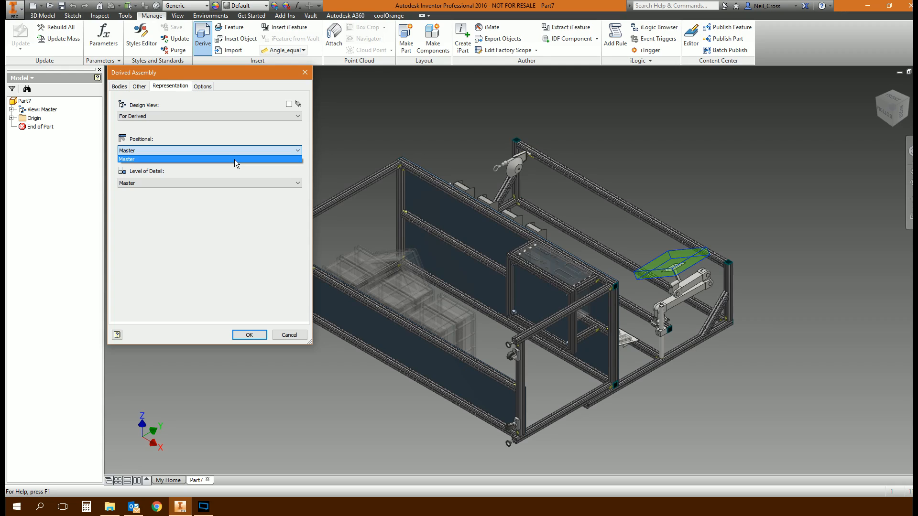
click(154, 153)
click(203, 87)
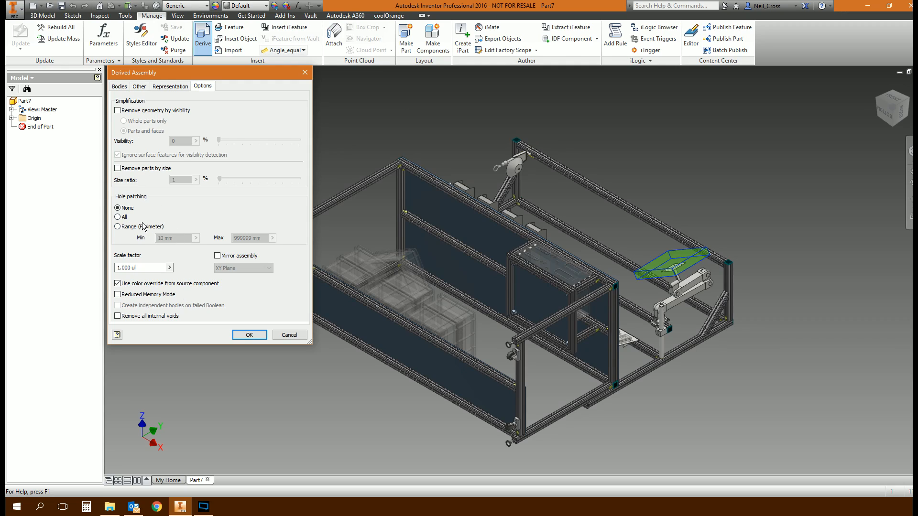
click(125, 218)
Try a scale factor of 0.1 on the derived assembly and reset it to 1.
click(141, 268)
key(ctrl+a)
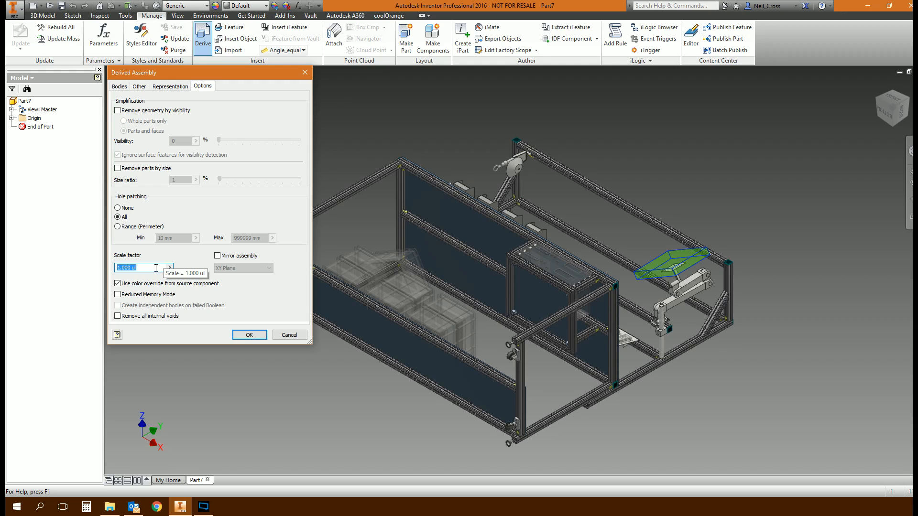
drag(131, 268, 16, 260)
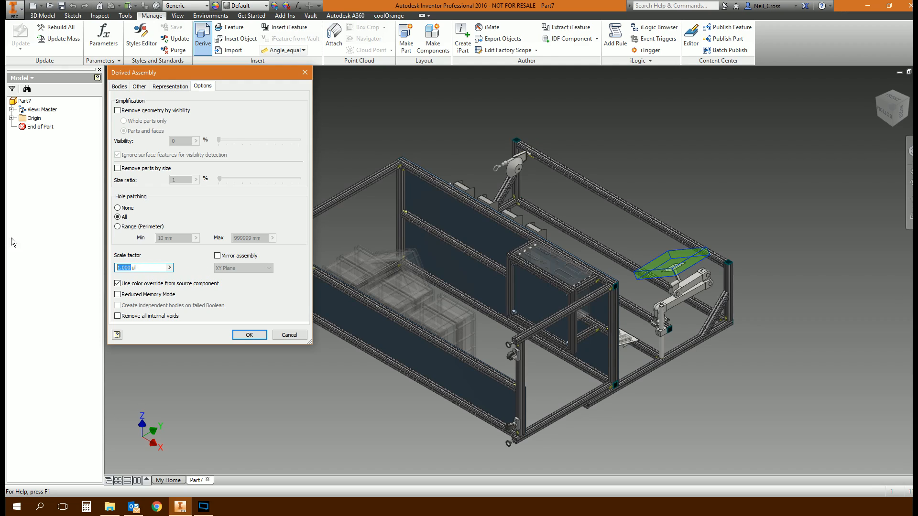
text(0.1)
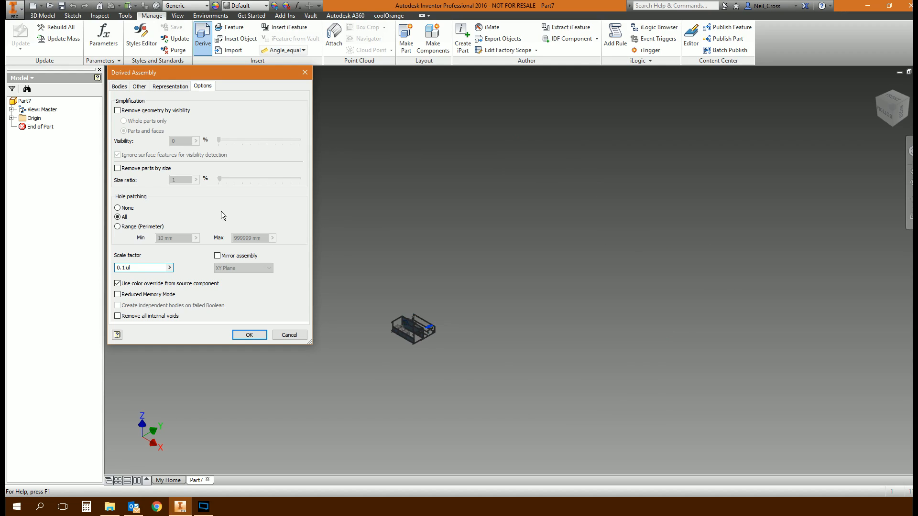
key(BackSpace)
key(BackSpace)
key(BackSpace)
text(1)
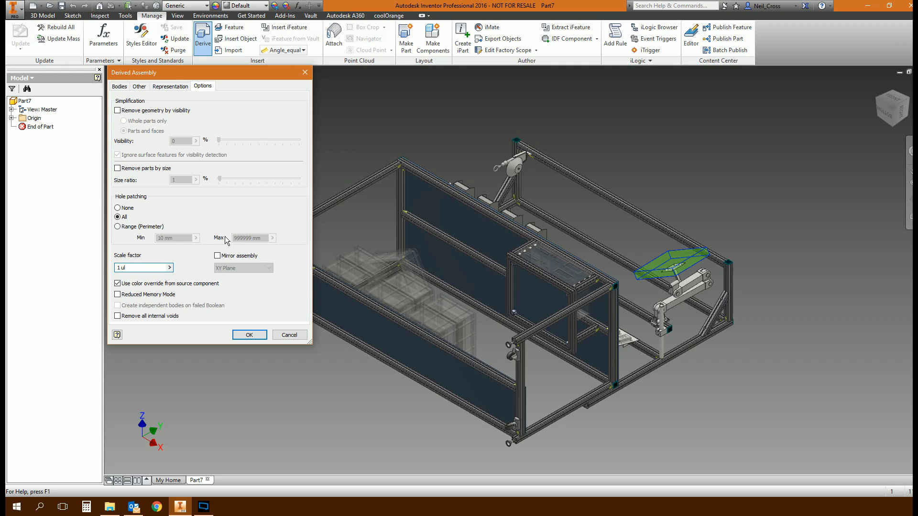
Try mirroring the derived assembly about different origin planes, including the XZ Plane, and turn mirroring back off.
click(221, 256)
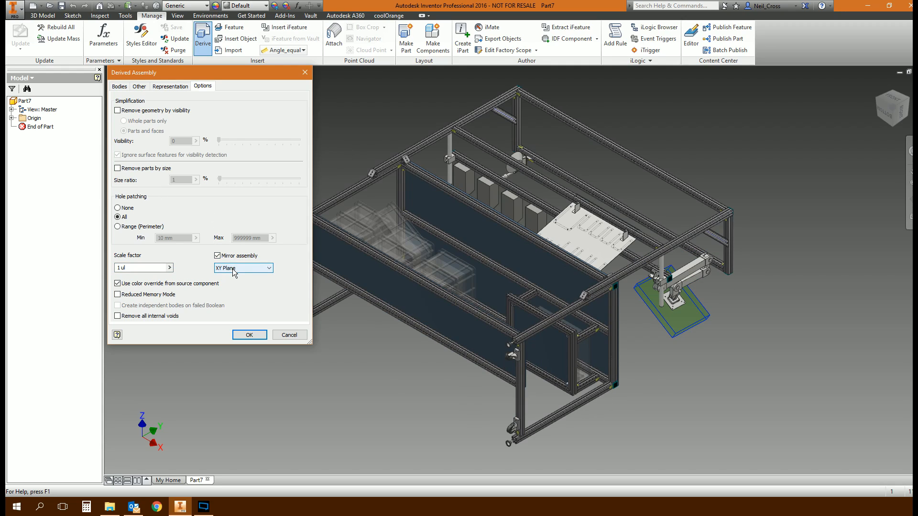
click(233, 268)
click(230, 283)
click(230, 268)
click(231, 289)
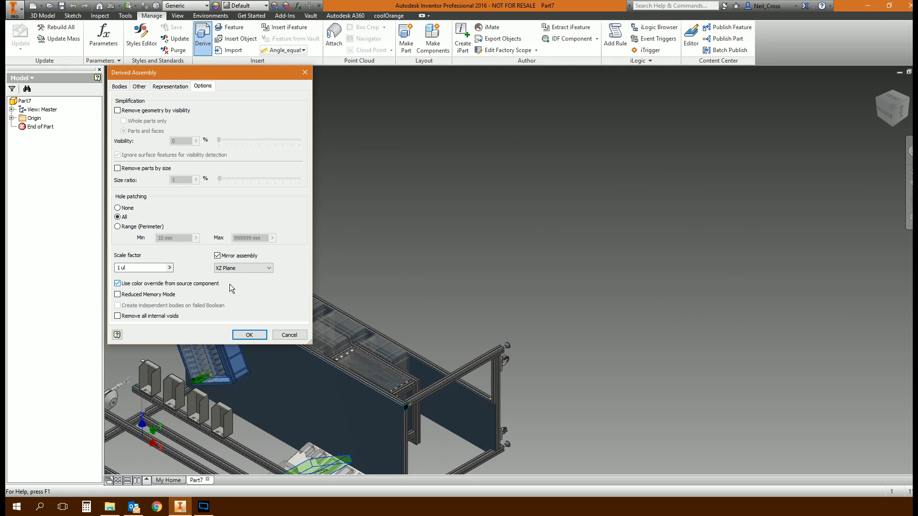
click(218, 256)
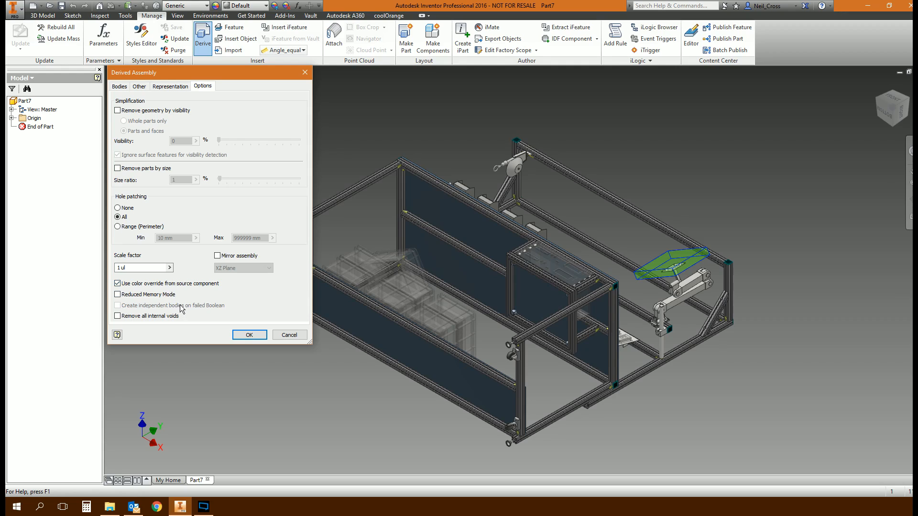
Enable Reduced Memory Mode, create the derived part from Test Station.iam, and inspect the model.
click(154, 295)
click(249, 336)
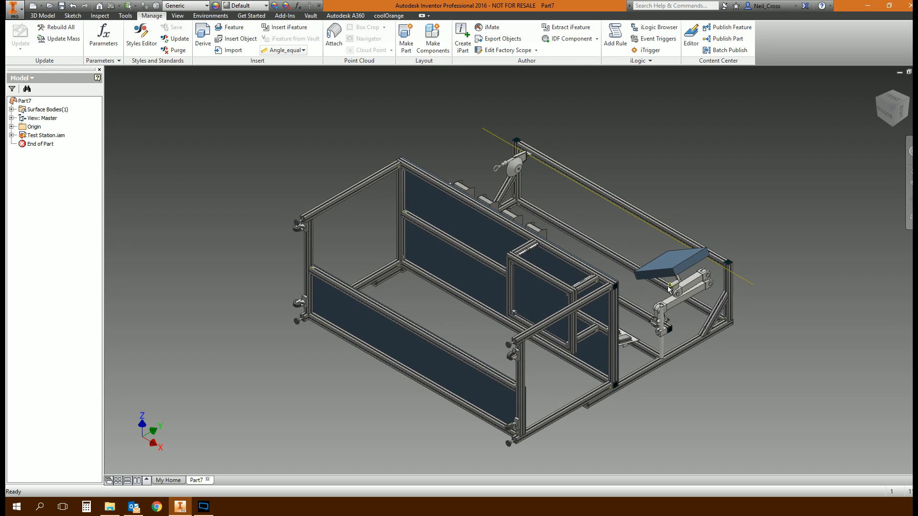
shift+middle_drag(666, 324, 651, 247)
scroll(685, 278, down, 4)
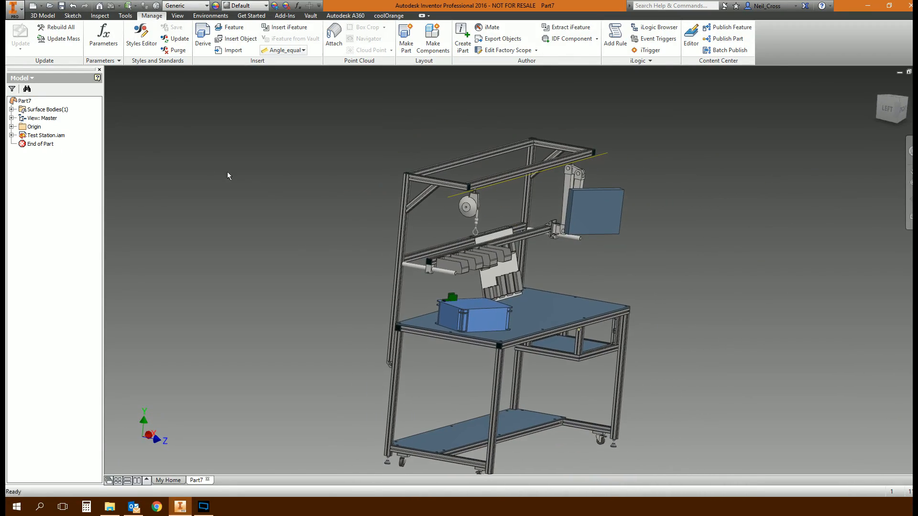
Save the part to the Desktop as "Derived Version of my product", accepting the location outside the active project.
click(62, 6)
click(483, 175)
click(483, 192)
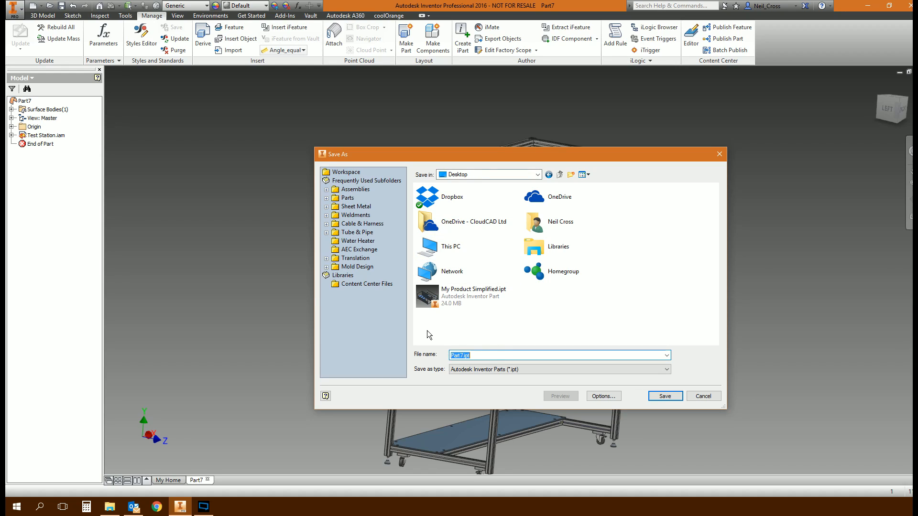
text(Derived Version of my)
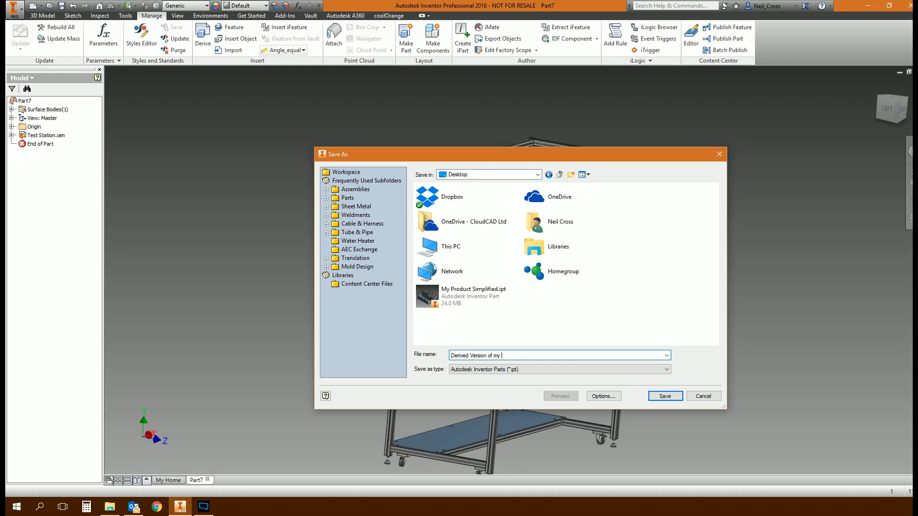
text( product)
key(Return)
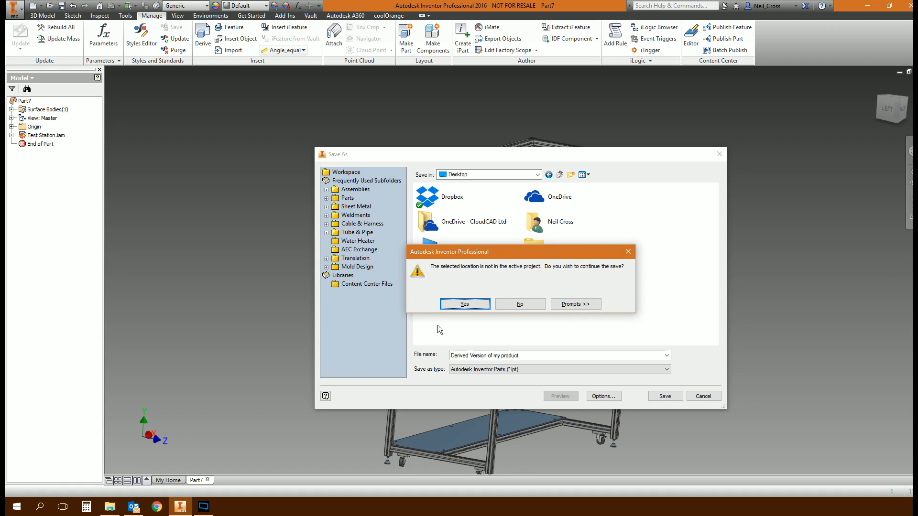
click(478, 310)
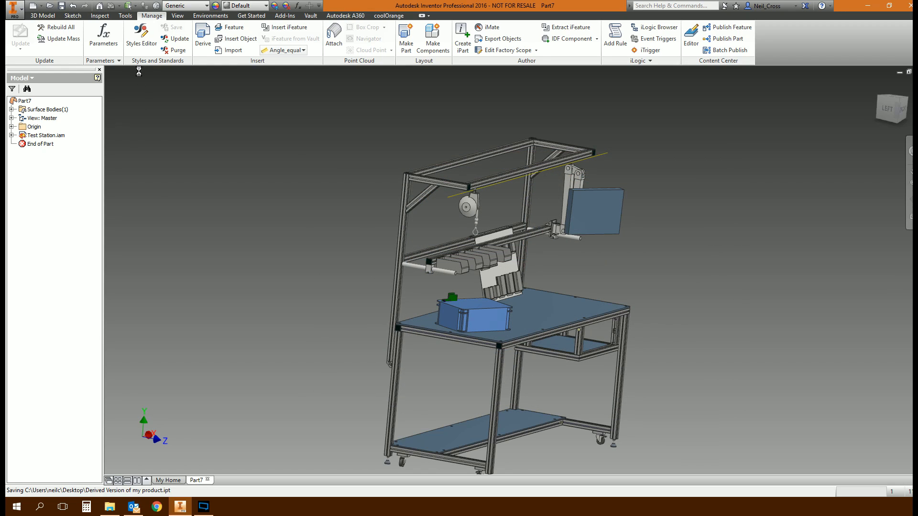
Check the file size of Derived Version of my product.ipt on the Desktop against My Product Simplified.ipt.
click(50, 6)
click(471, 175)
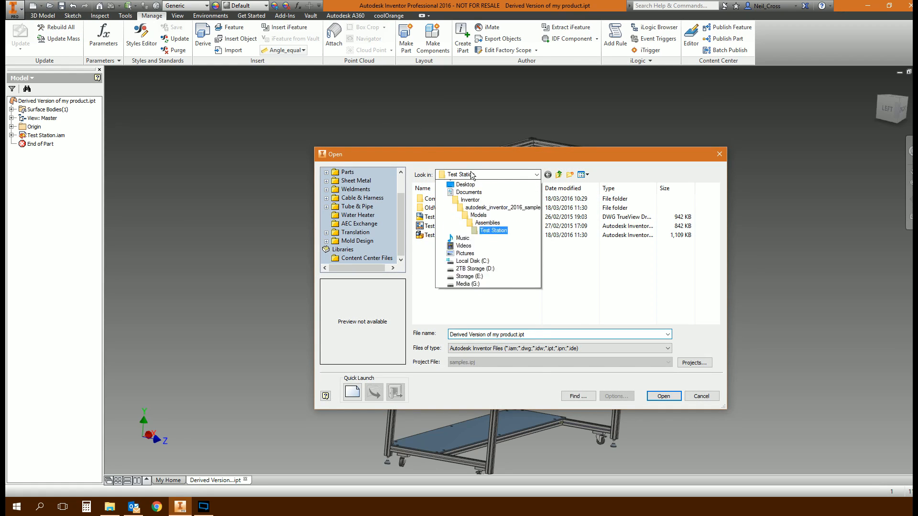
click(460, 183)
click(557, 302)
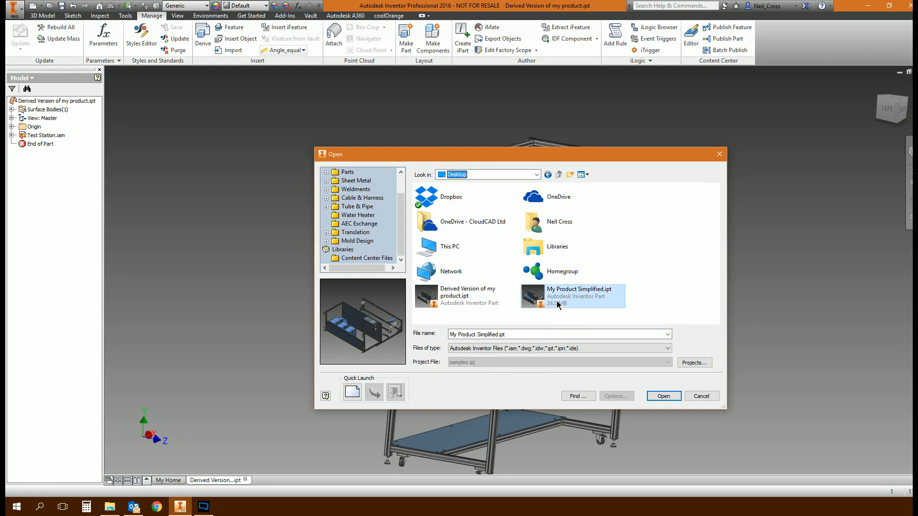
click(493, 301)
right_click(475, 299)
click(499, 340)
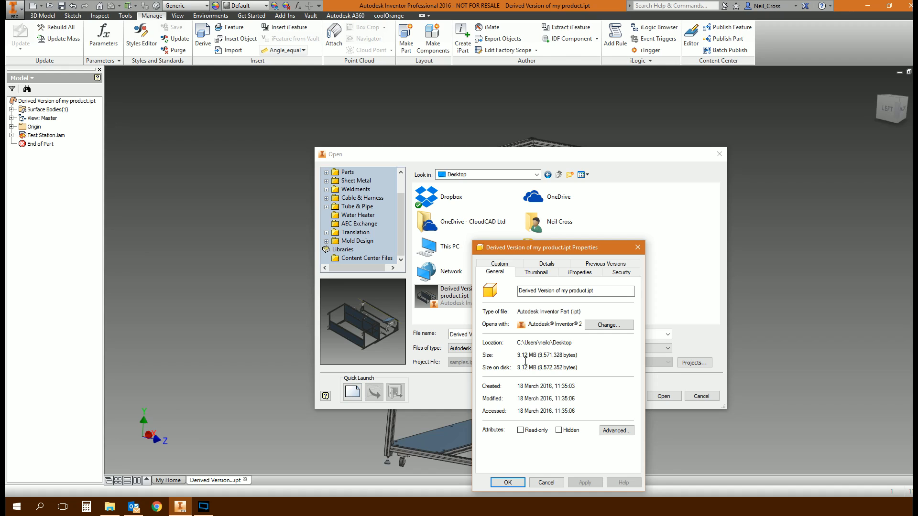
drag(547, 252, 211, 173)
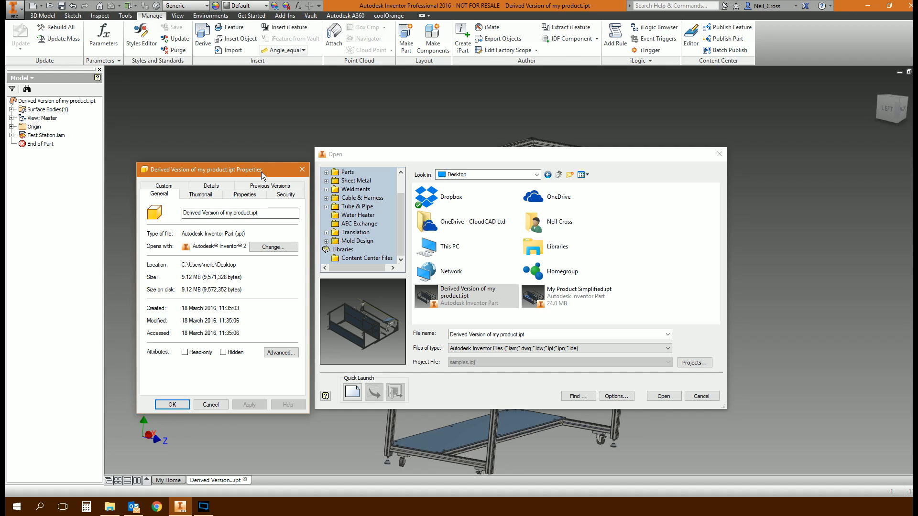
click(302, 170)
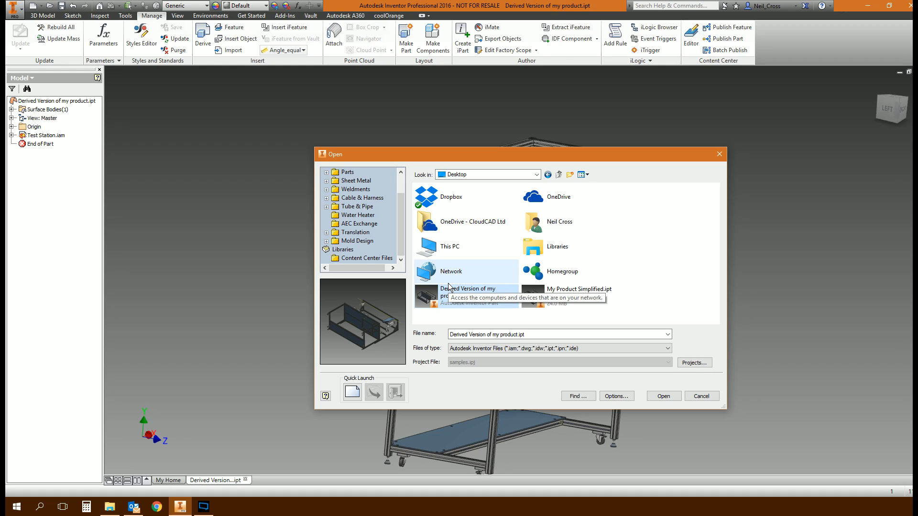
click(693, 400)
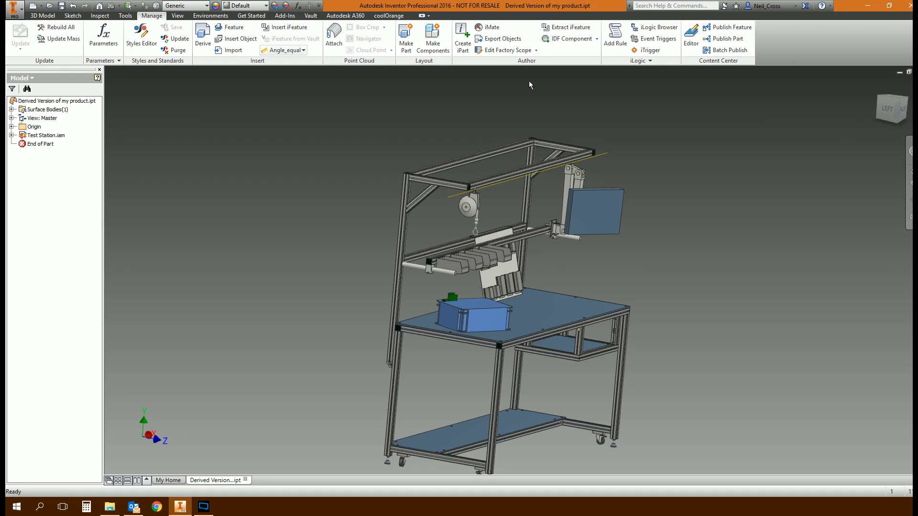
Create a new part and start deriving a component, browsing to the Test Station's Components folder.
click(33, 6)
double_click(455, 148)
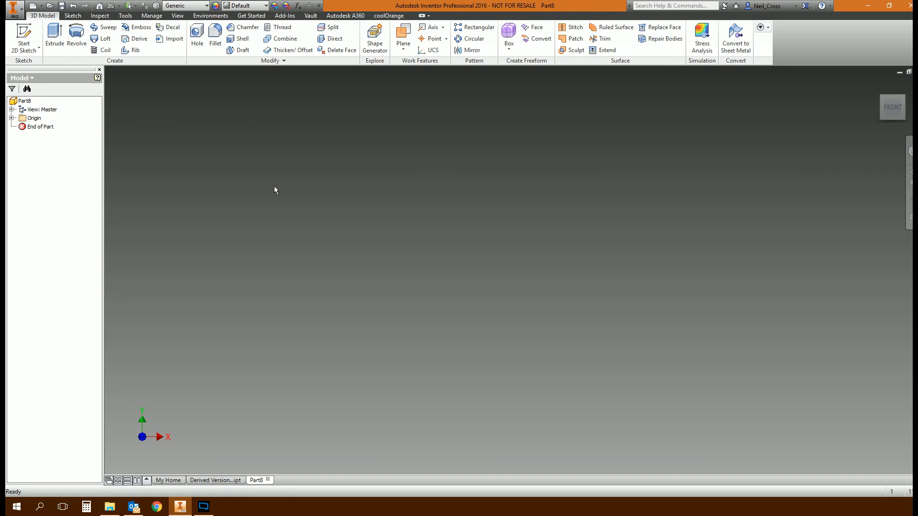
click(152, 16)
click(203, 36)
double_click(441, 199)
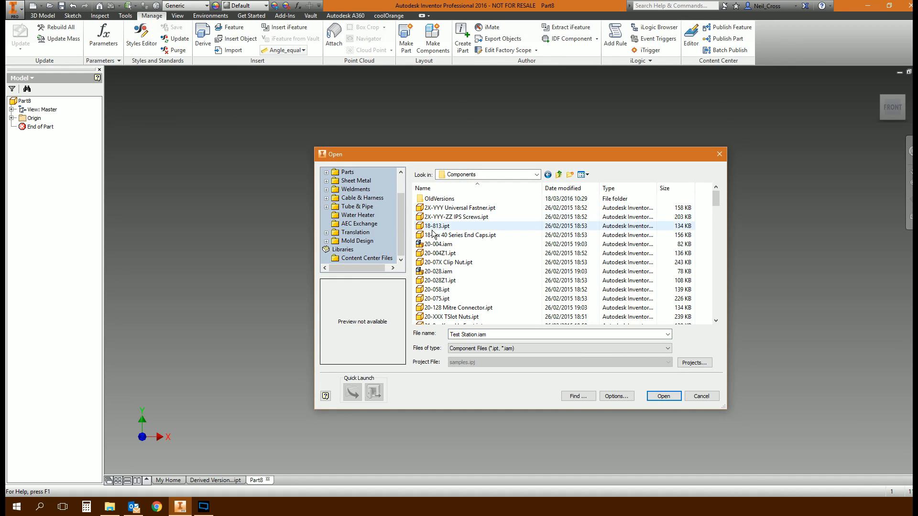
Preview the available components, then derive 21-009.ipt into the new part, agreeing to save the changed base component.
click(437, 245)
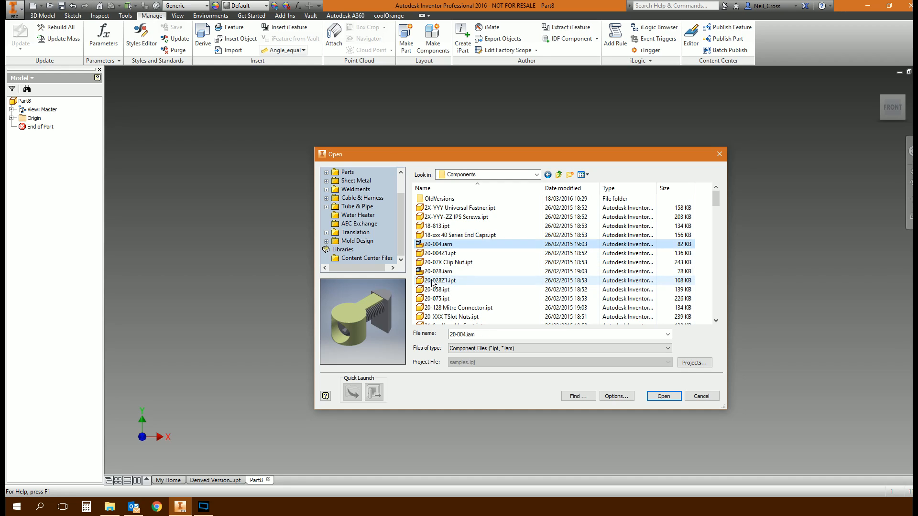
click(438, 272)
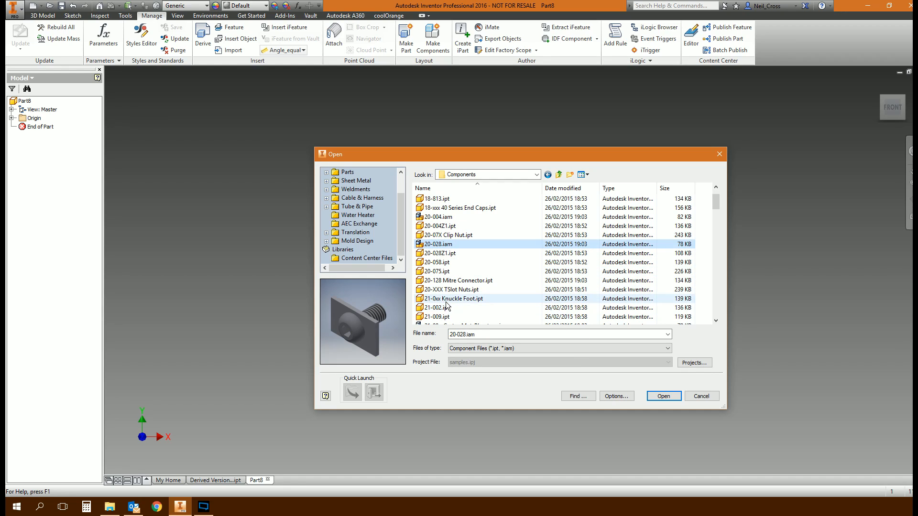
click(447, 299)
scroll(444, 306, down, 2)
click(441, 307)
click(437, 289)
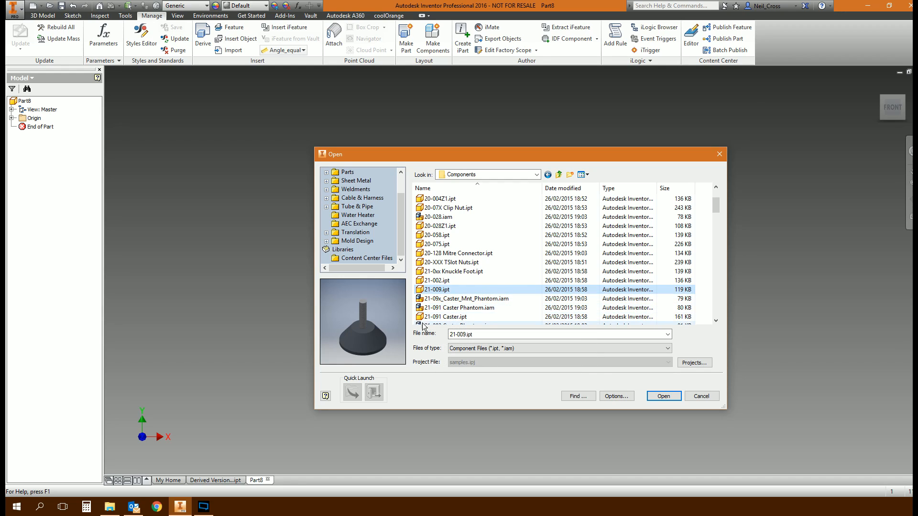
mouse_move(436, 301)
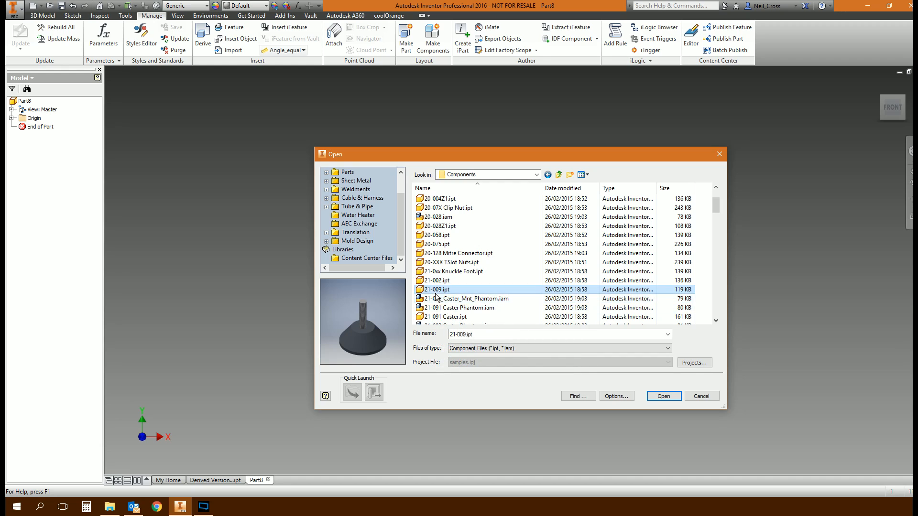
click(669, 397)
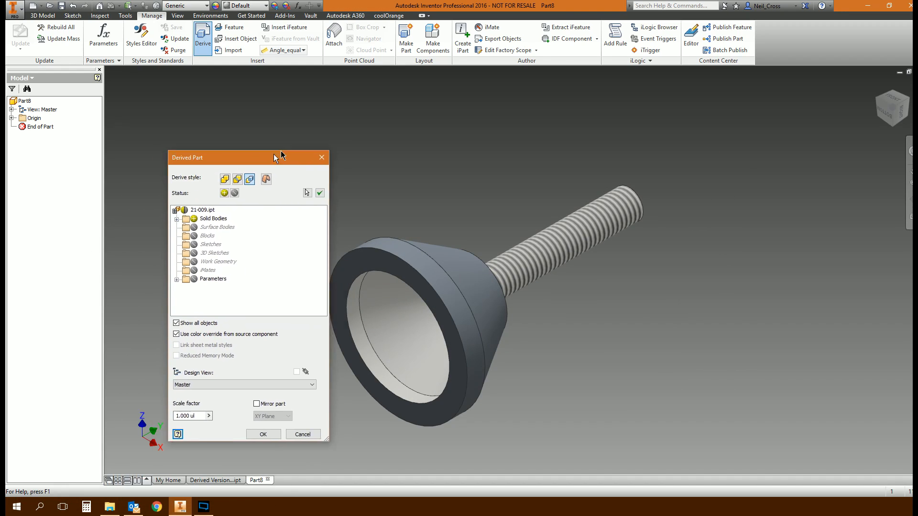
click(363, 401)
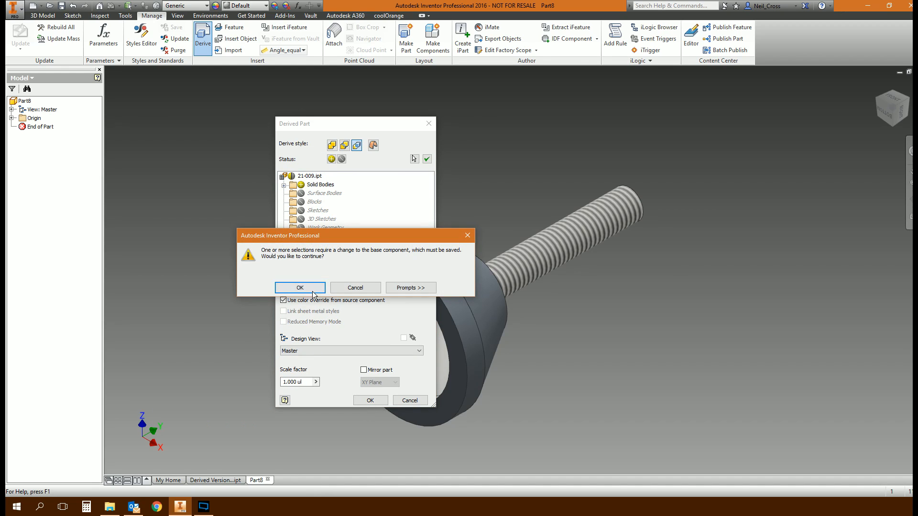
click(303, 287)
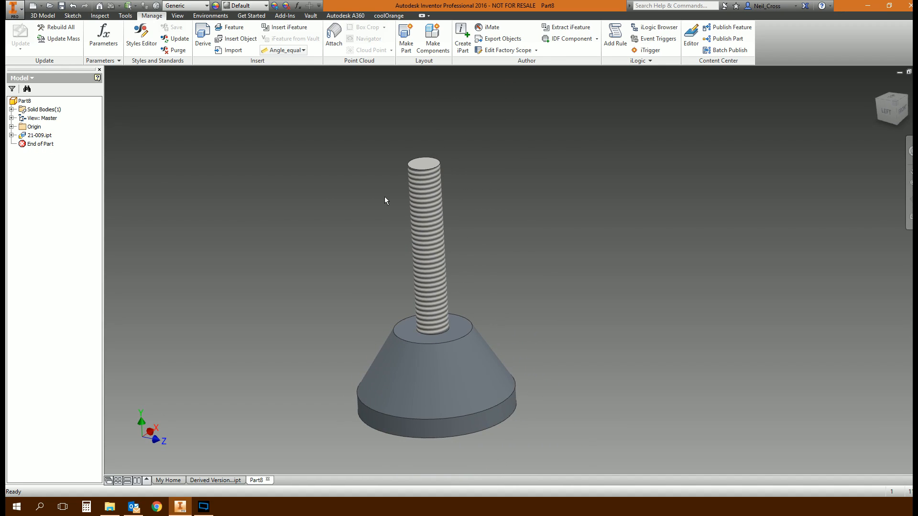
Start a sketch on the upper flat face of the conical foot and finish it empty.
click(43, 15)
click(42, 44)
click(408, 343)
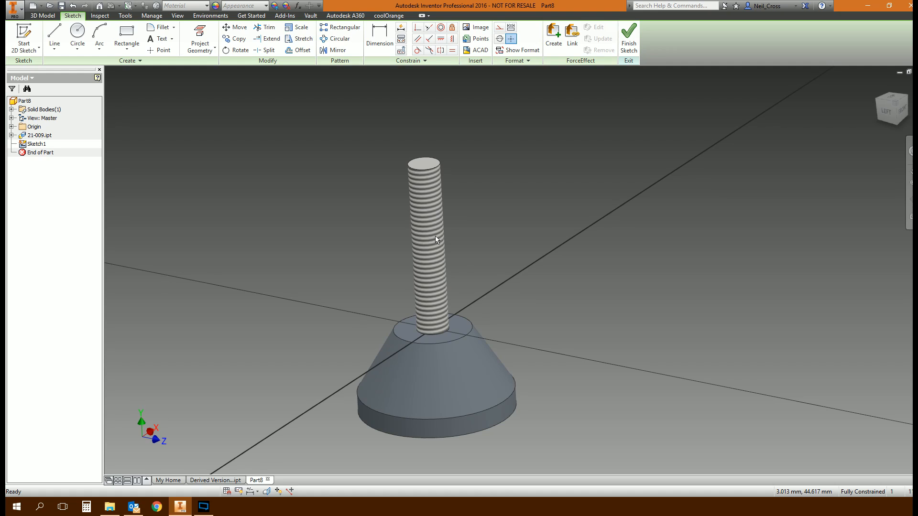
click(626, 38)
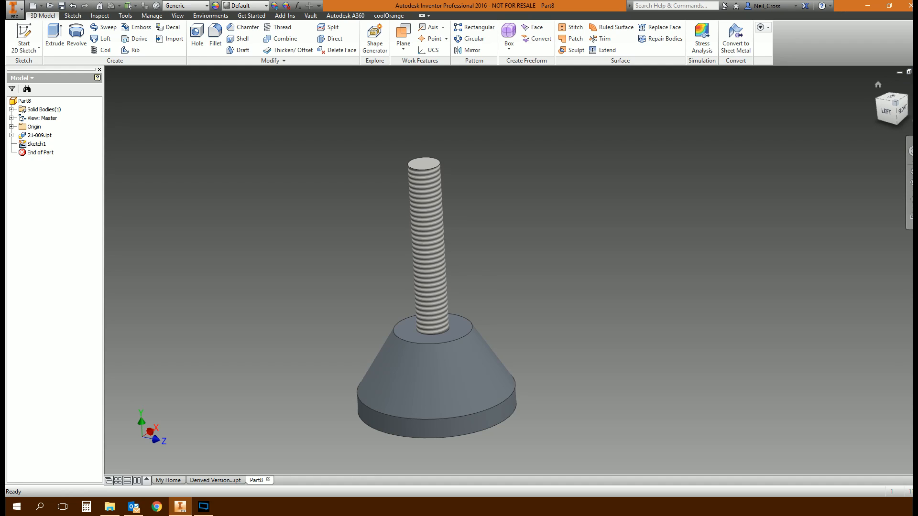
Close the new part without saving it and close Derived Version of my product.ipt.
key(ctrl+F4)
click(433, 269)
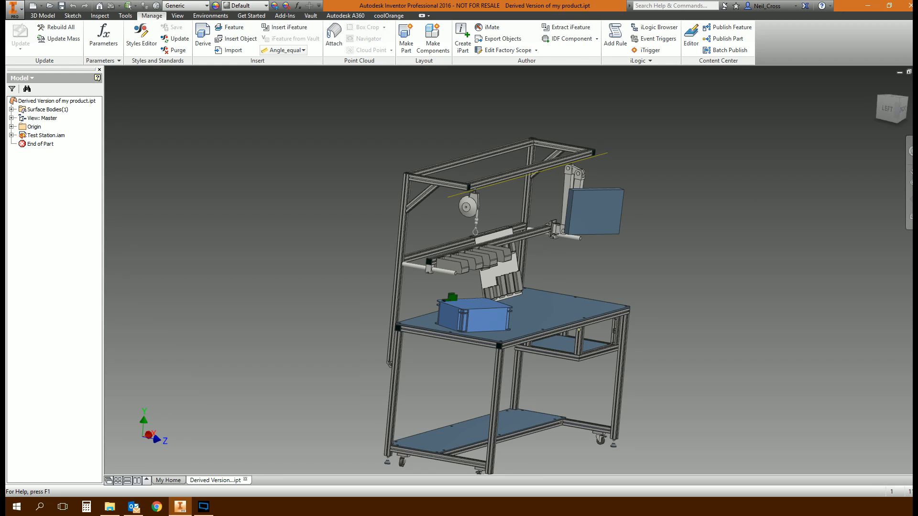
key(ctrl+F4)
click(437, 272)
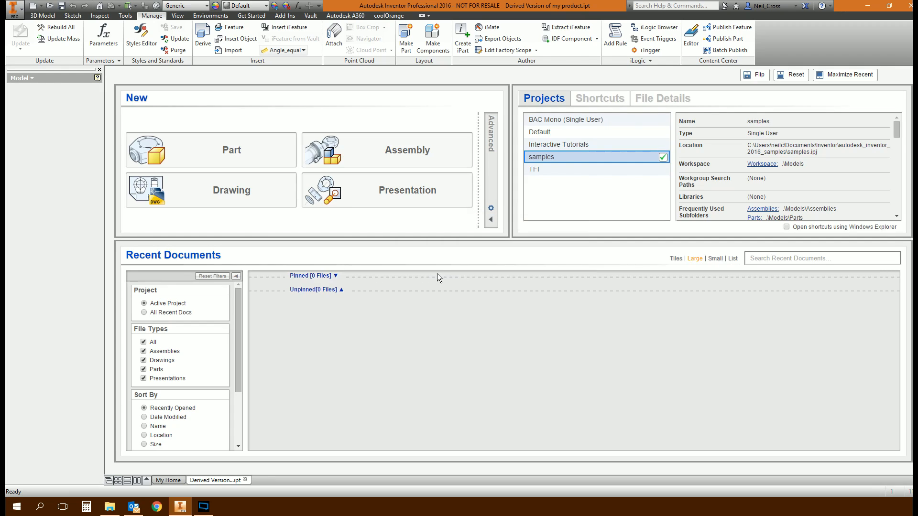
Open Test Station.iam from the Test Station folder and view the whole assembly.
click(50, 6)
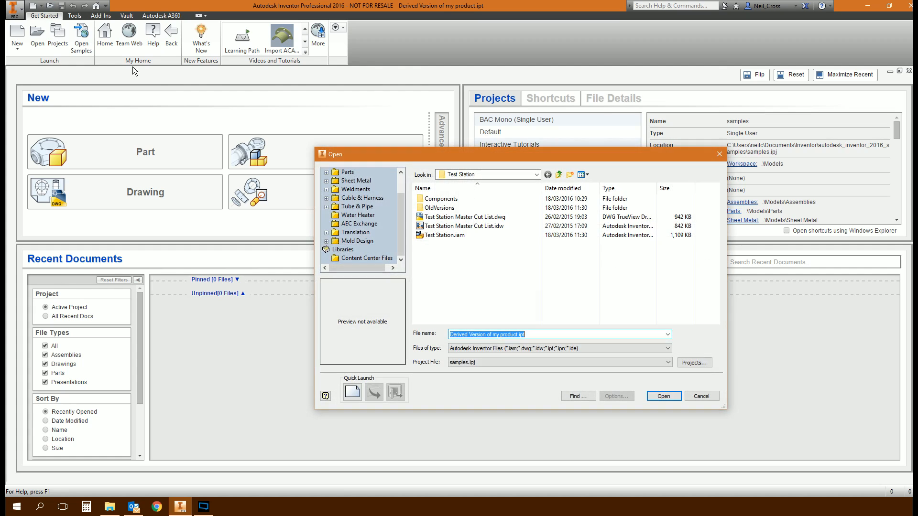
double_click(445, 236)
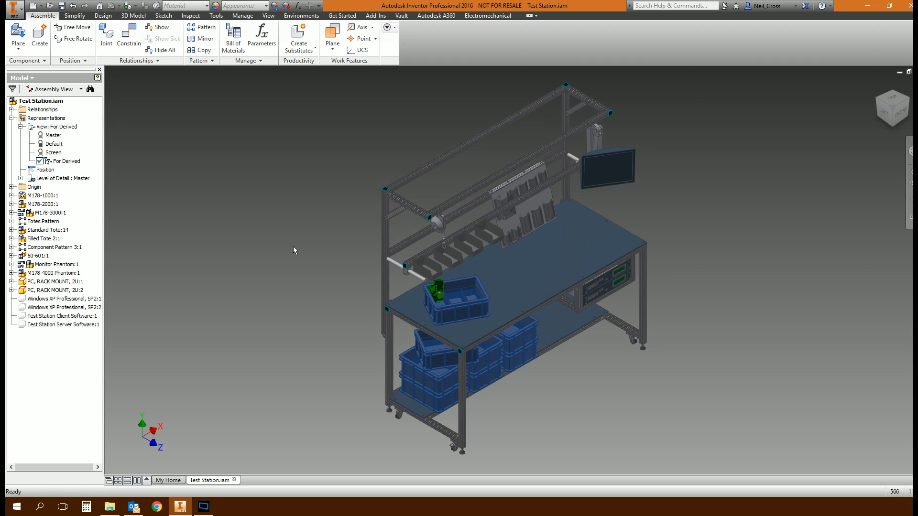
shift+middle_drag(302, 283, 305, 259)
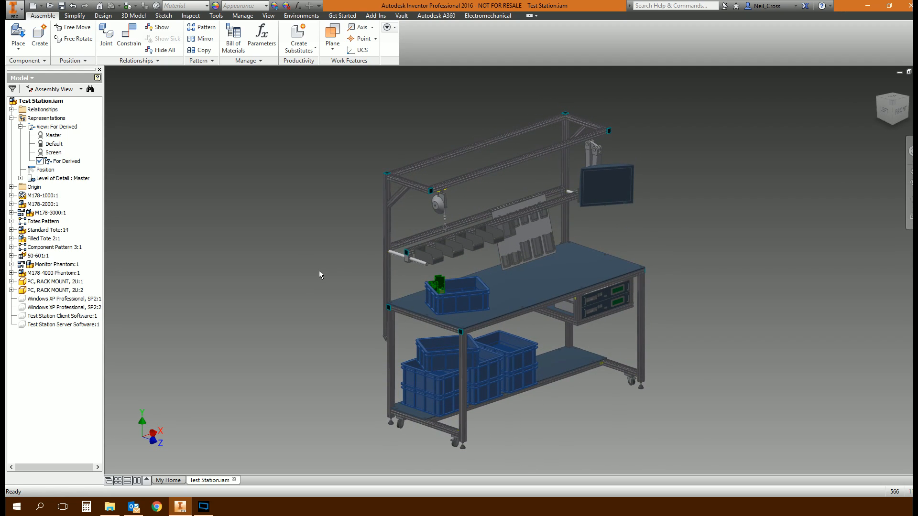
Start Create Simplified Part for the assembly and name the new component "Simplifed Part using ribbon tab".
click(74, 15)
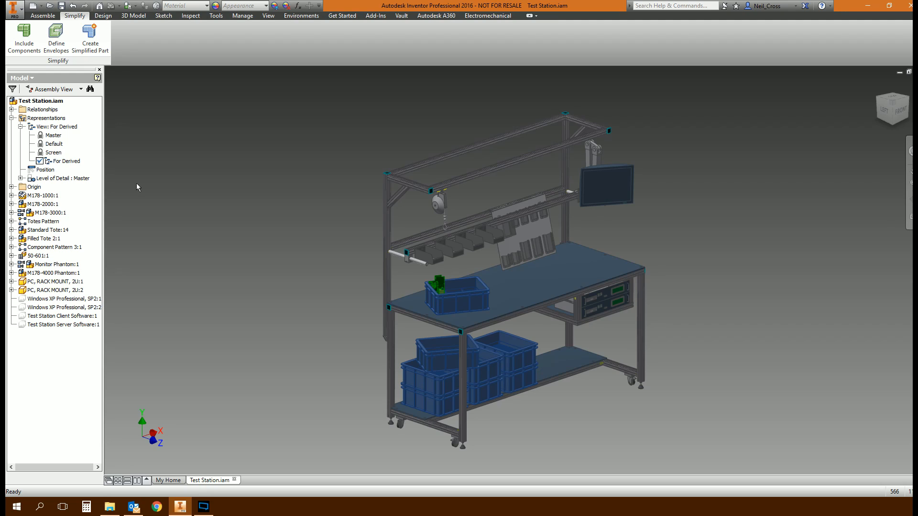
click(95, 48)
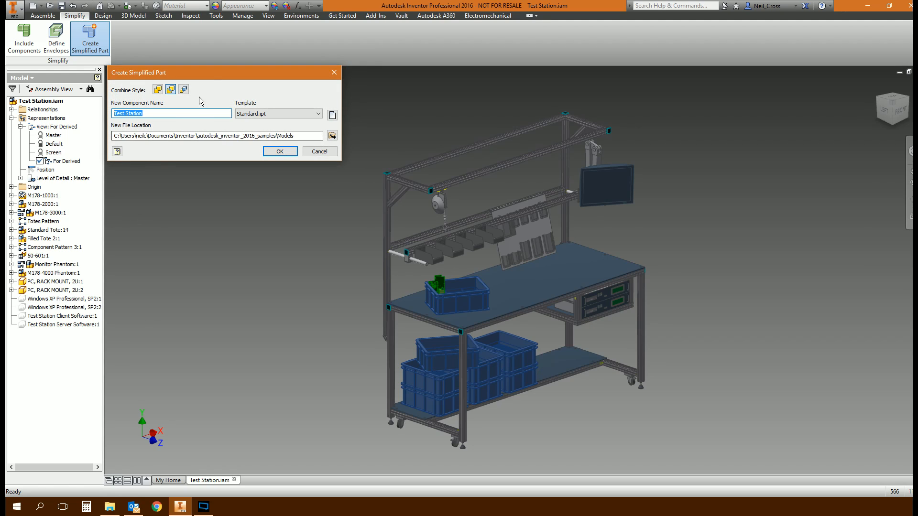
drag(213, 85, 267, 161)
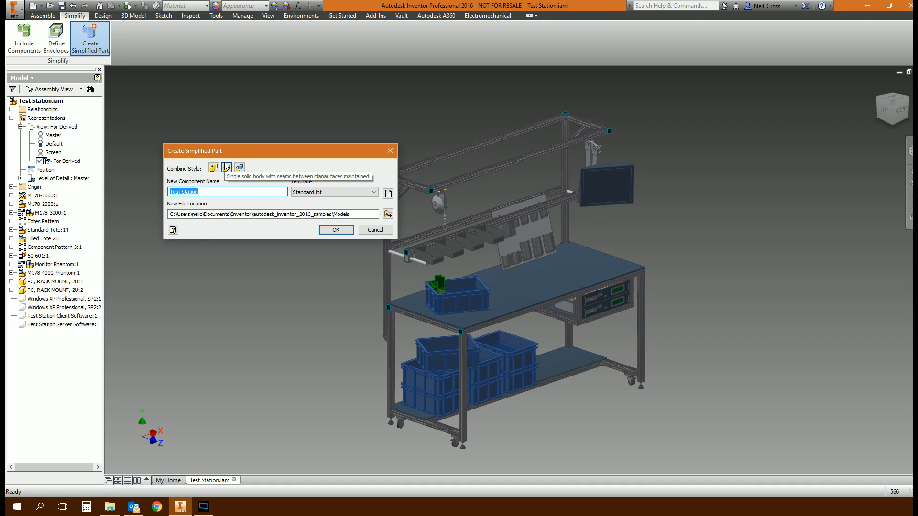
text(Simplifed Part usi)
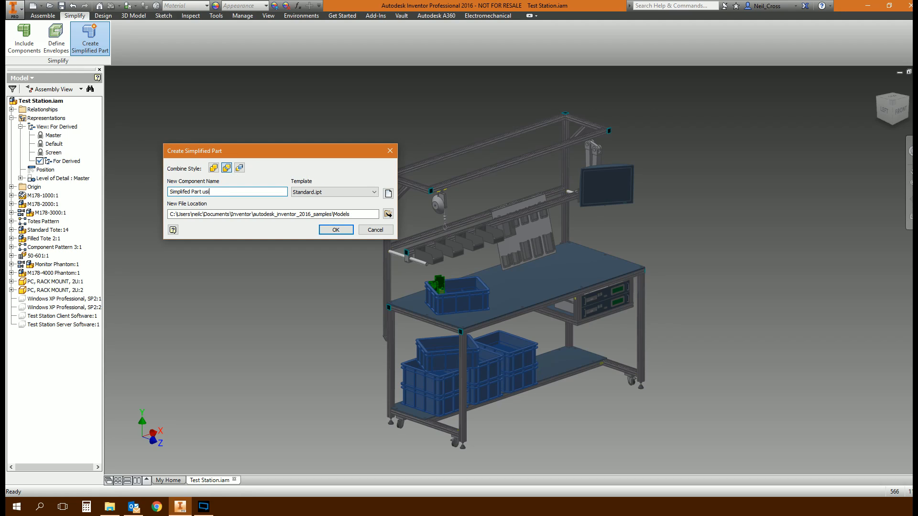
text(ng ribbon tab)
Set the Desktop as the new file location, create the simplified part and save it.
click(385, 215)
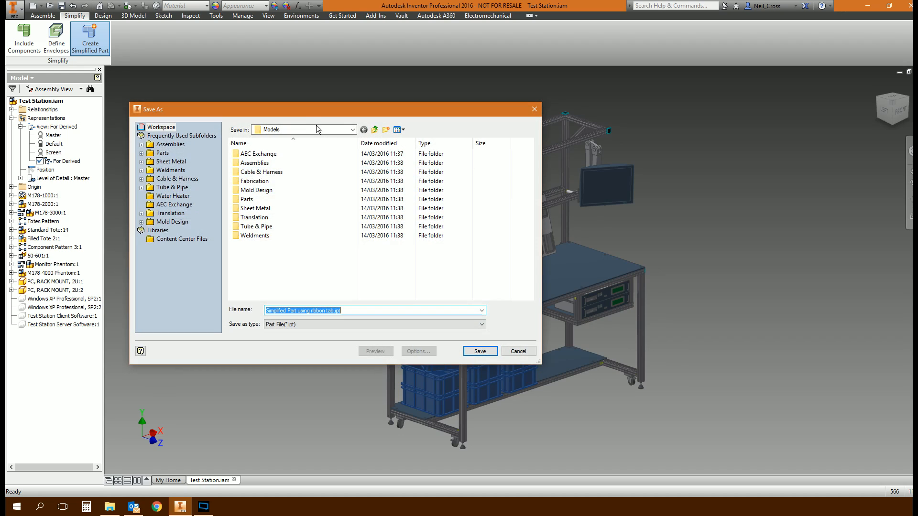
click(352, 129)
click(272, 146)
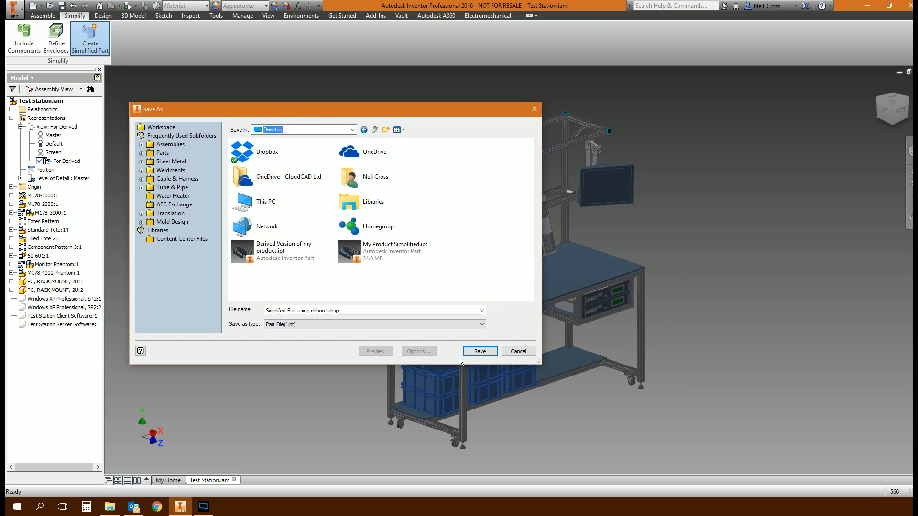
click(480, 351)
click(281, 258)
click(336, 230)
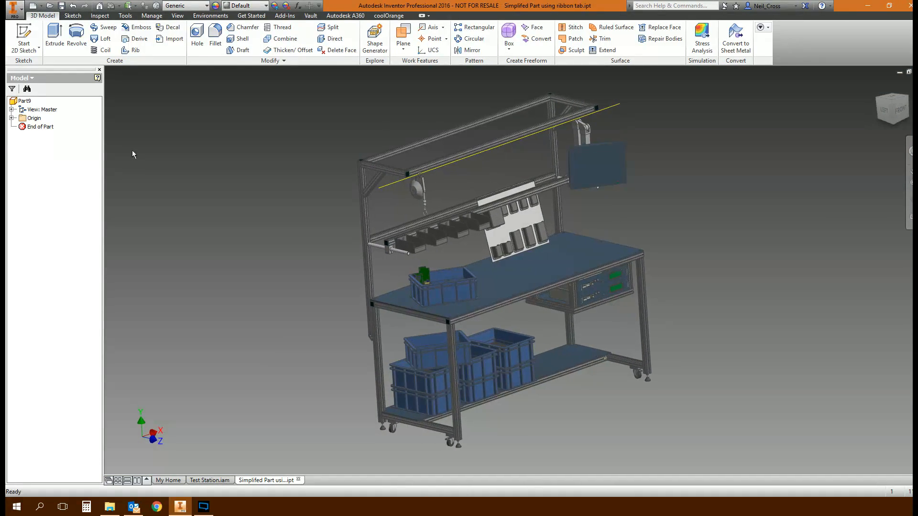
click(62, 7)
click(511, 221)
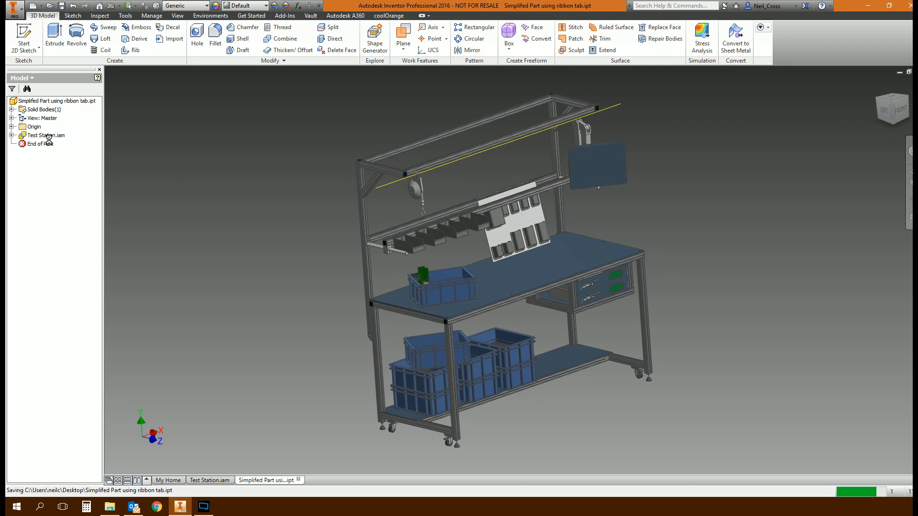
Examine the Test Station.iam derive feature, including its component list and derived assembly settings, without changing them.
click(12, 135)
mouse_move(99, 123)
mouse_down()
mouse_move(94, 436)
mouse_move(98, 122)
mouse_up()
click(47, 136)
right_click(57, 139)
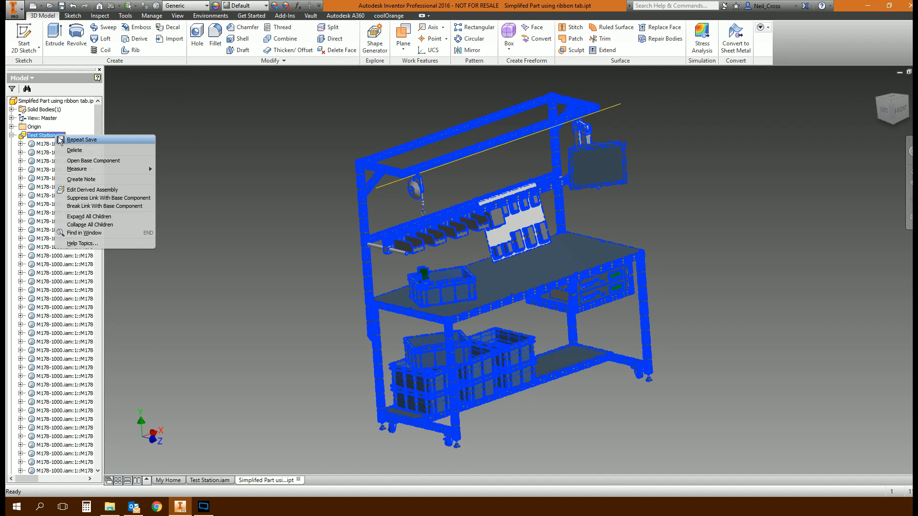
click(97, 191)
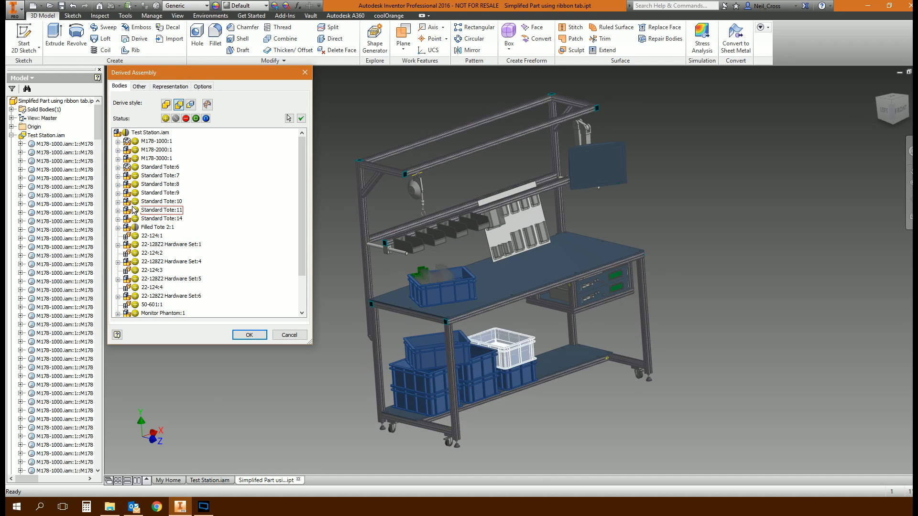
click(305, 73)
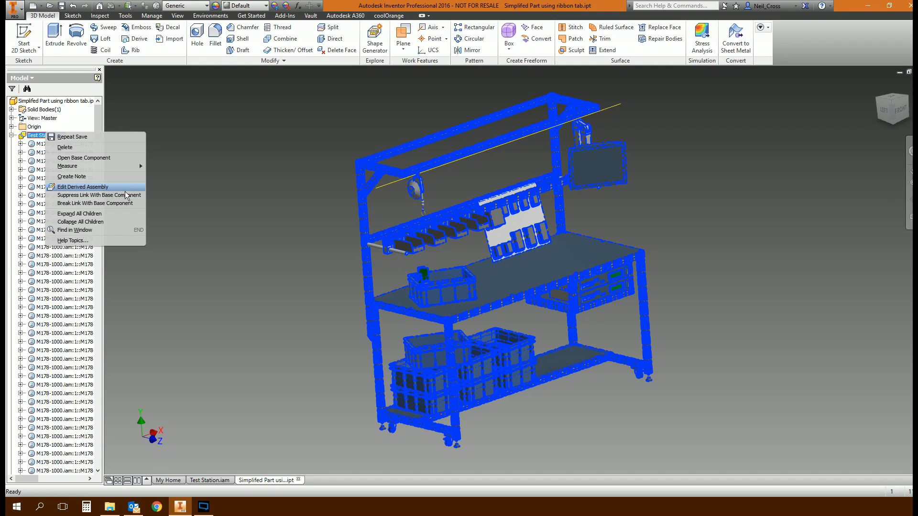
click(241, 245)
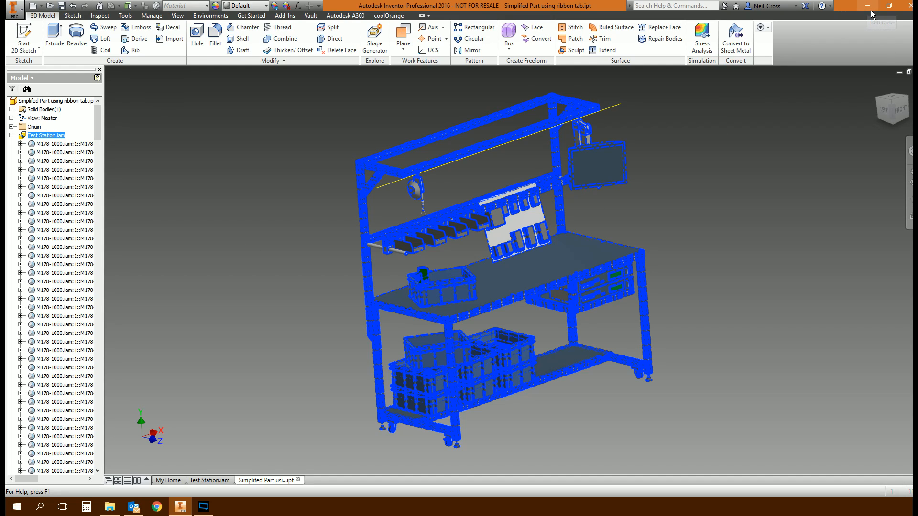
click(849, 69)
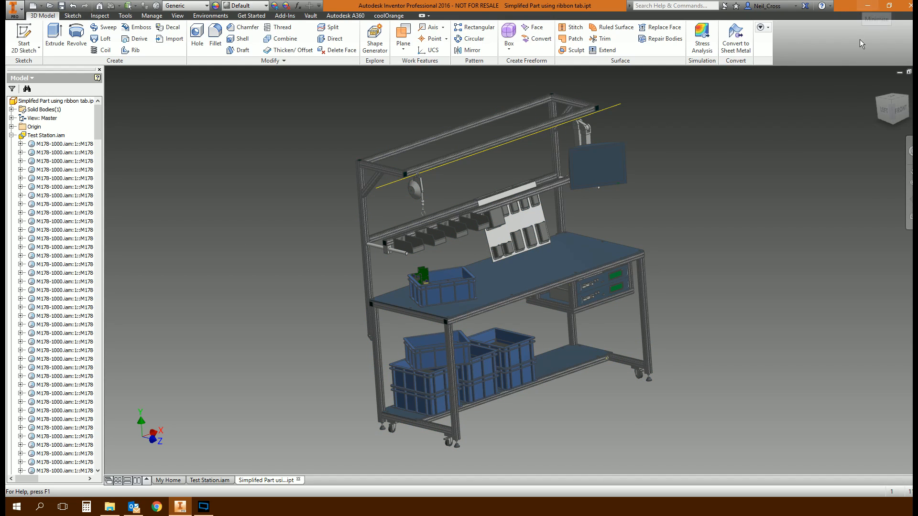
Check the file size of Simplifed Part using ribbon tab.ipt on the Desktop, and collapse the part's derived component list.
click(49, 6)
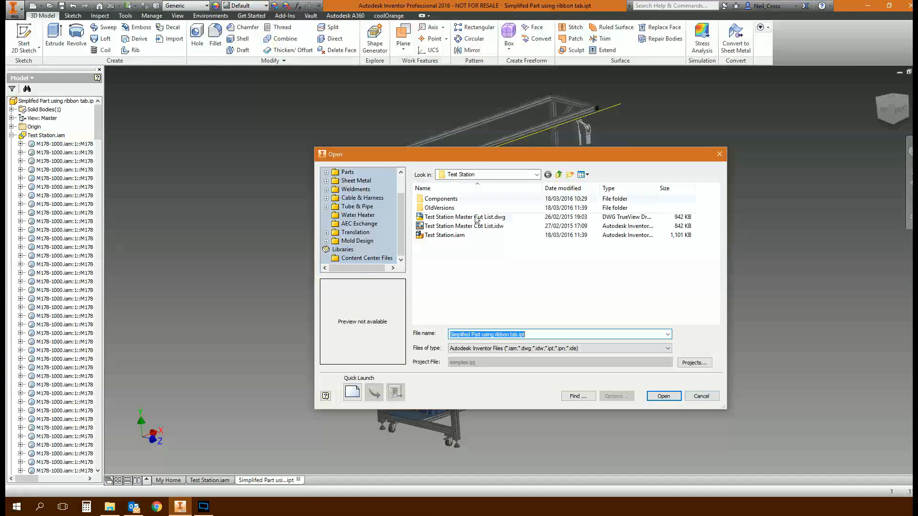
click(478, 175)
click(474, 191)
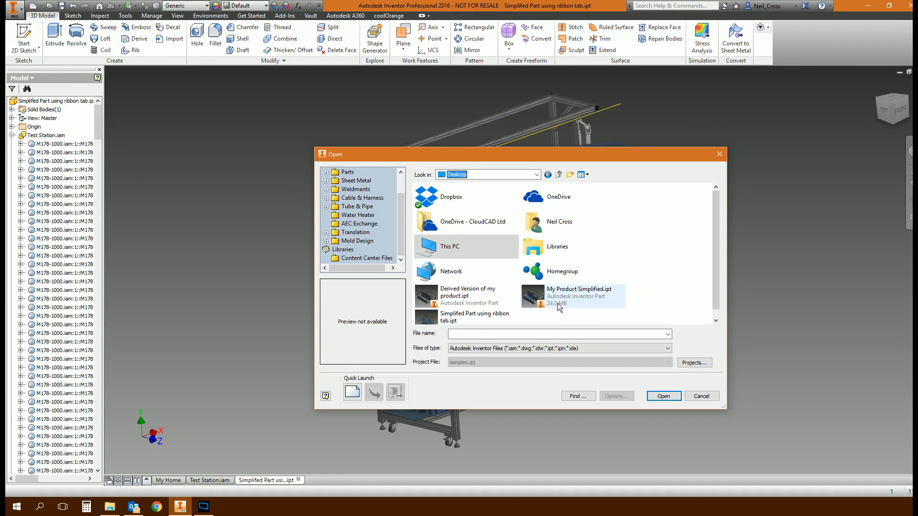
click(481, 318)
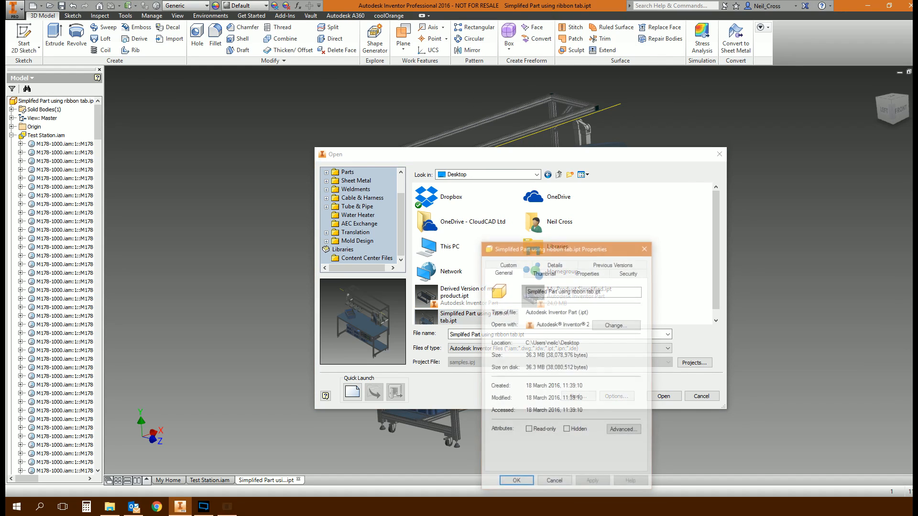
drag(564, 252, 275, 132)
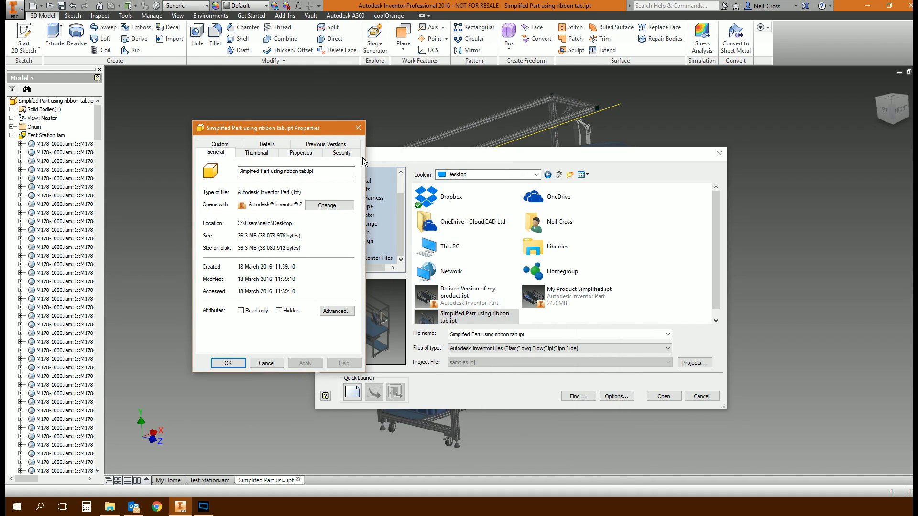
click(357, 128)
click(719, 155)
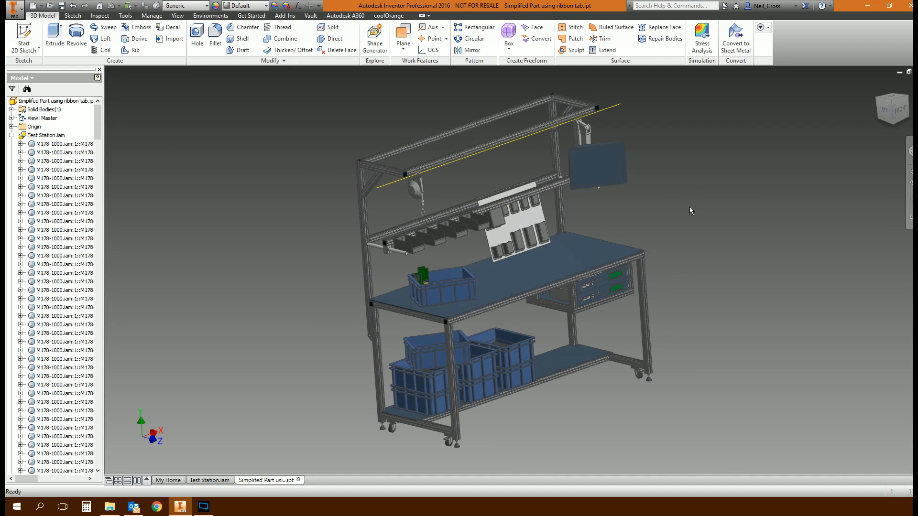
click(11, 135)
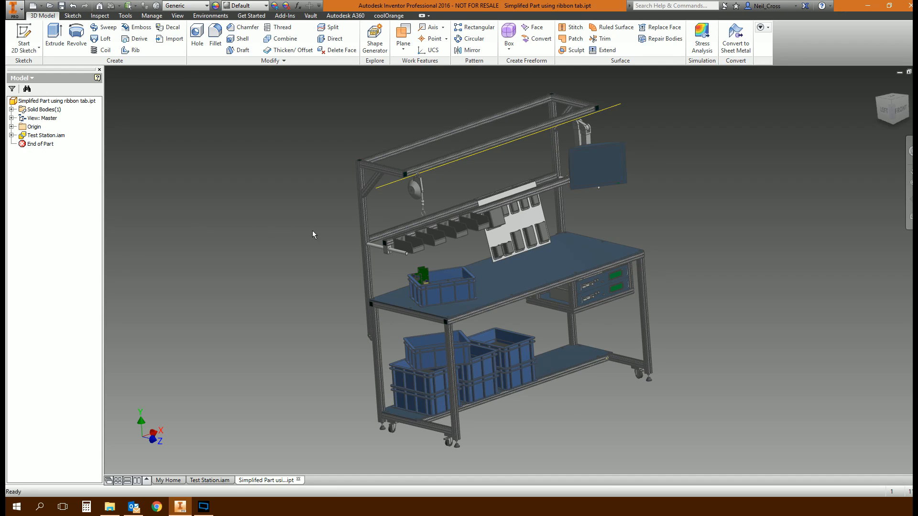
Close the simplified part, start Include Components in Test Station.iam, and include the four table legs and the worktop.
click(916, 73)
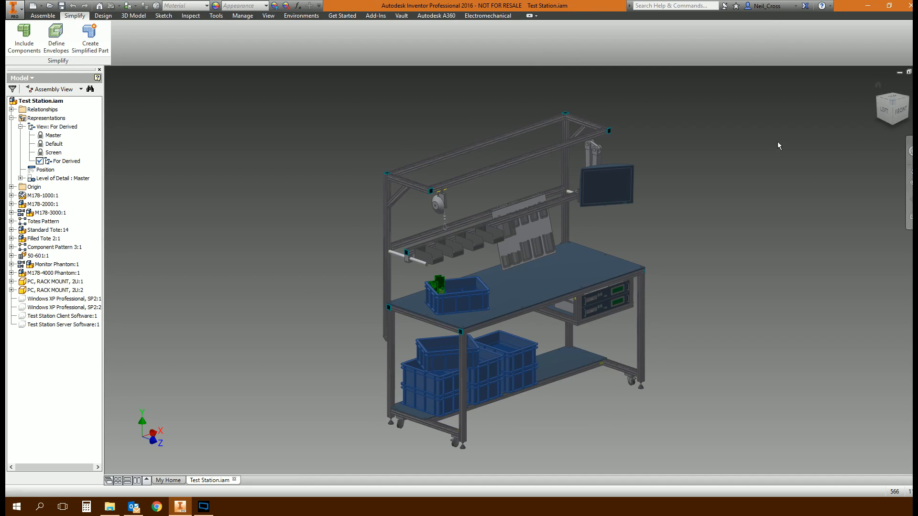
click(27, 51)
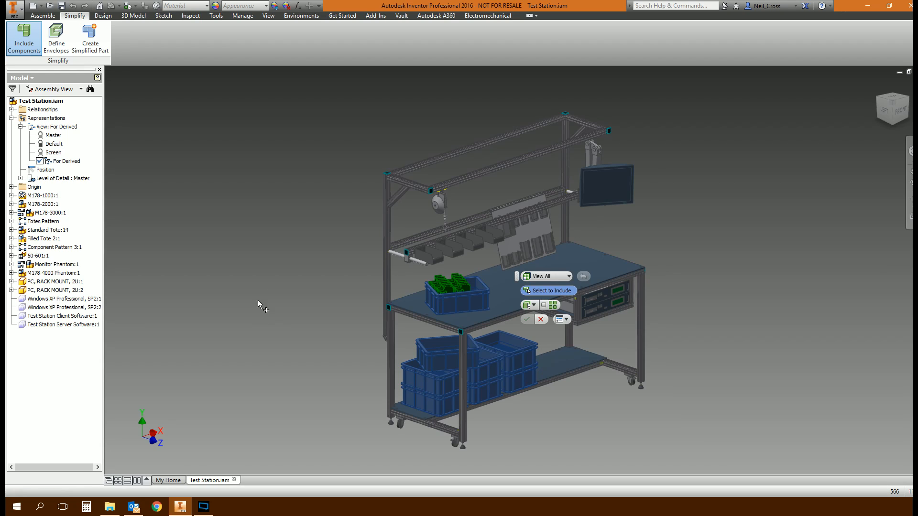
click(390, 363)
click(462, 383)
click(640, 330)
click(567, 337)
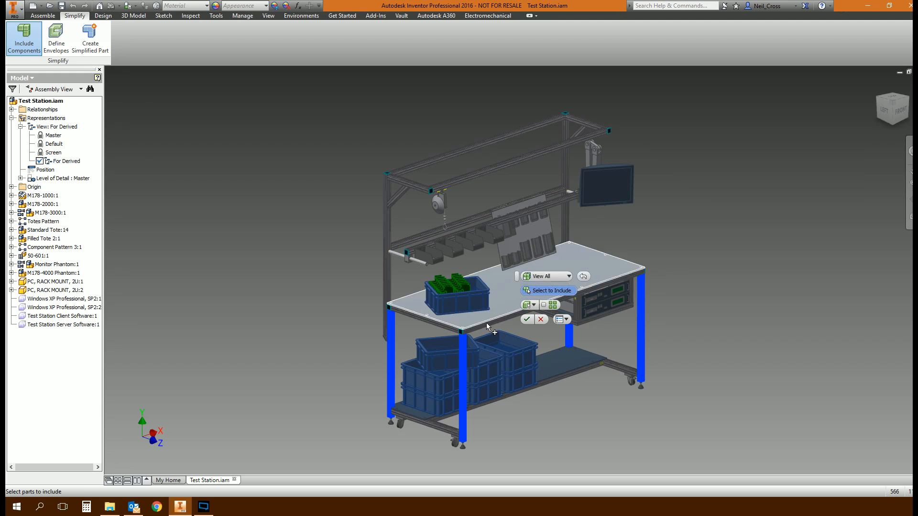
click(484, 328)
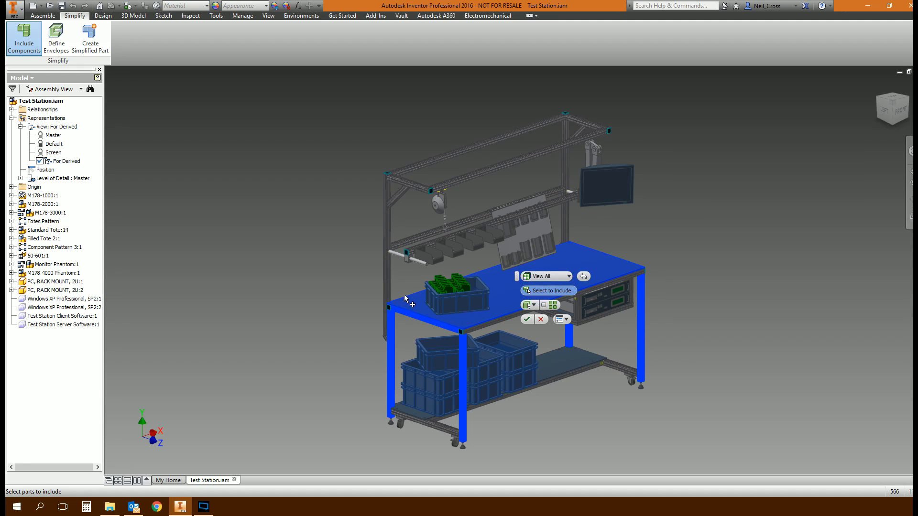
Include the lower leg rail, rear uprights and upper frame members, and finish the selection as a new simplified view.
click(621, 369)
click(383, 293)
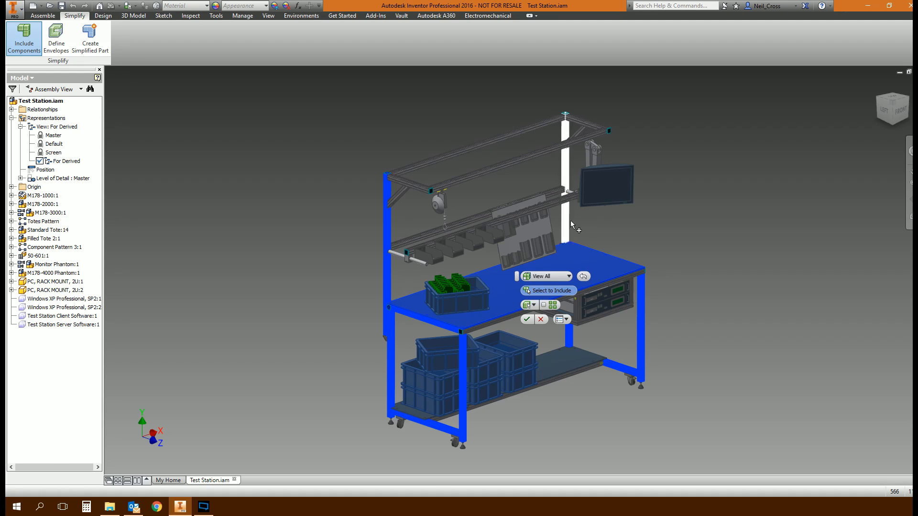
click(565, 192)
click(502, 158)
click(409, 183)
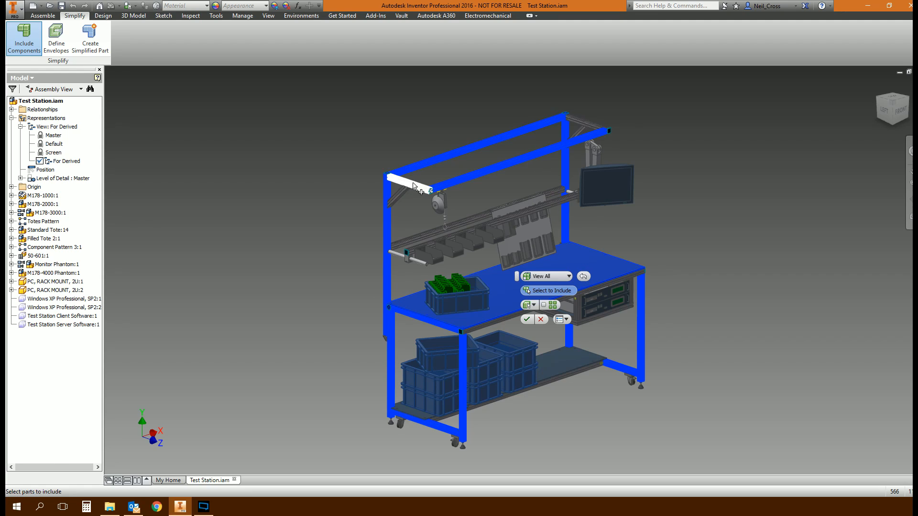
click(597, 123)
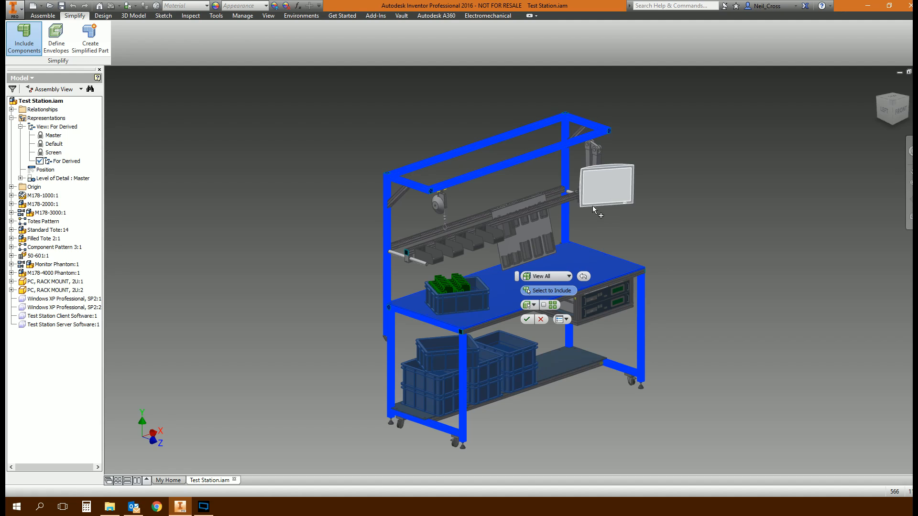
right_click(616, 222)
click(649, 222)
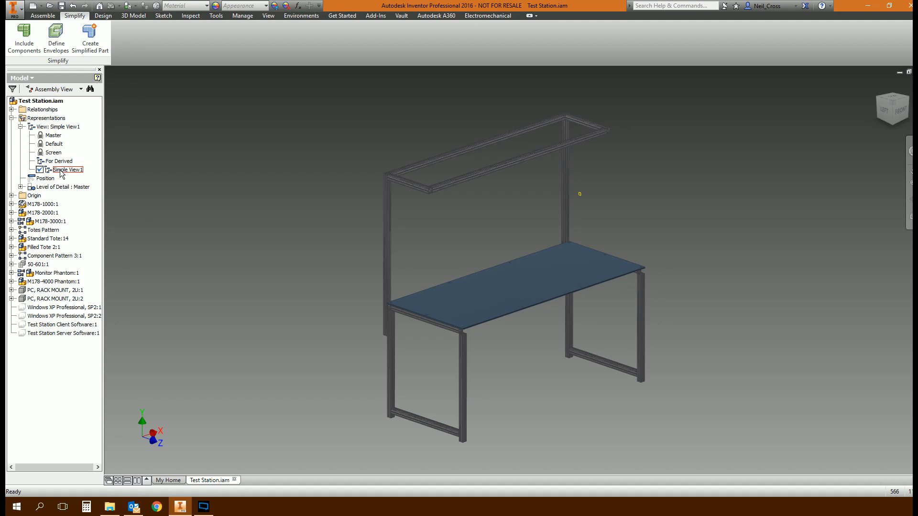
Create a simplified part named "Less Parts" from the reduced view, with the Desktop as its file location.
click(90, 38)
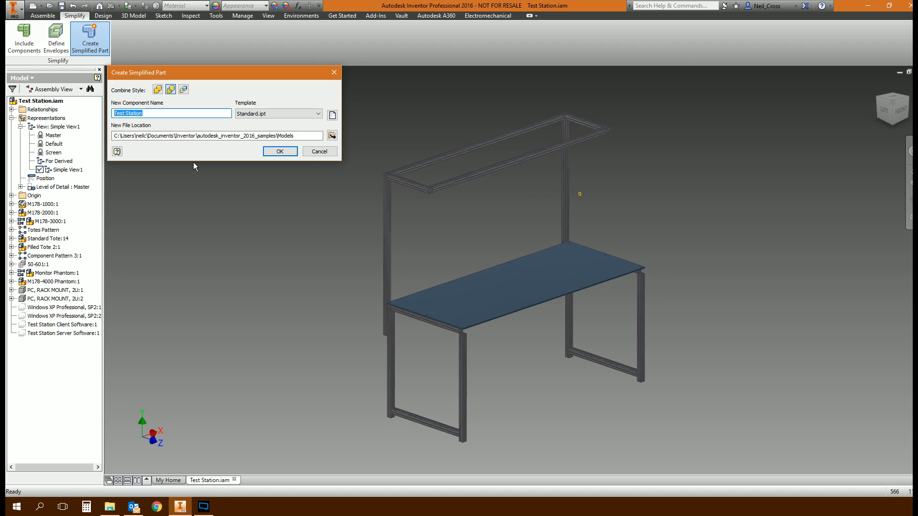
text(Less Parts)
click(332, 135)
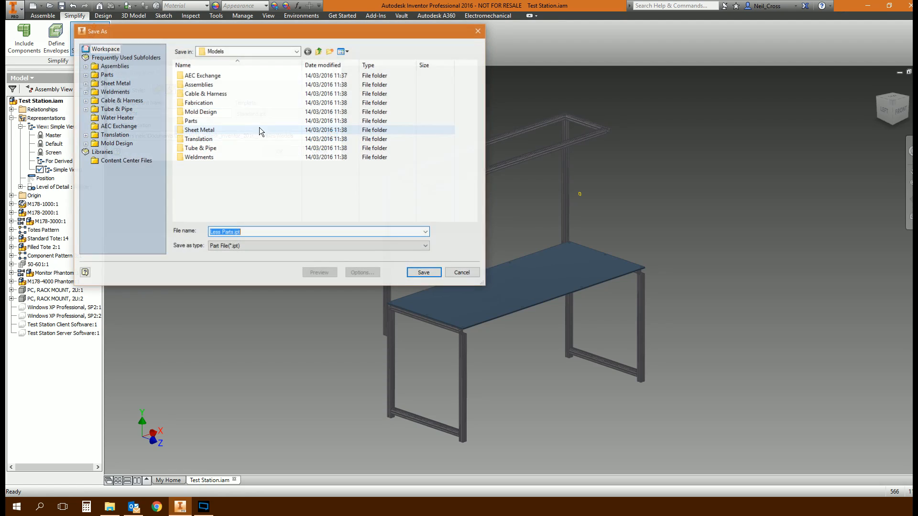
click(239, 51)
click(259, 75)
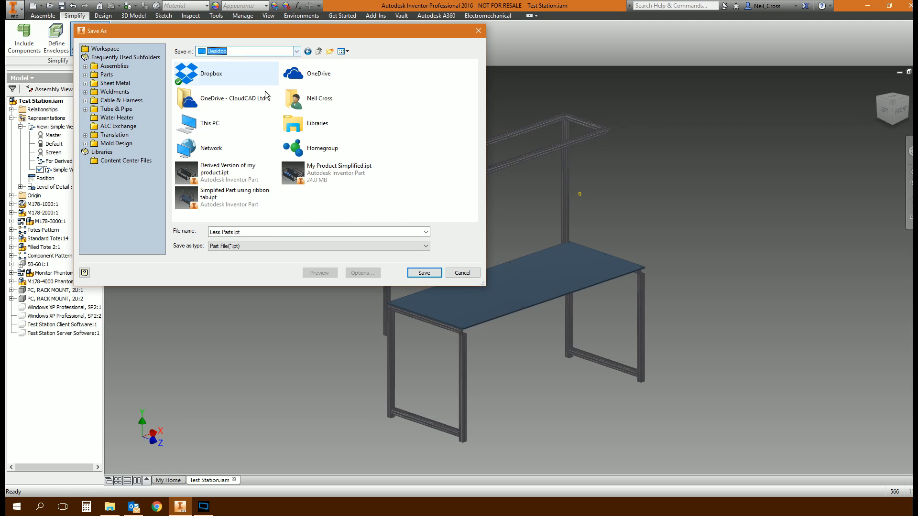
click(425, 273)
click(239, 181)
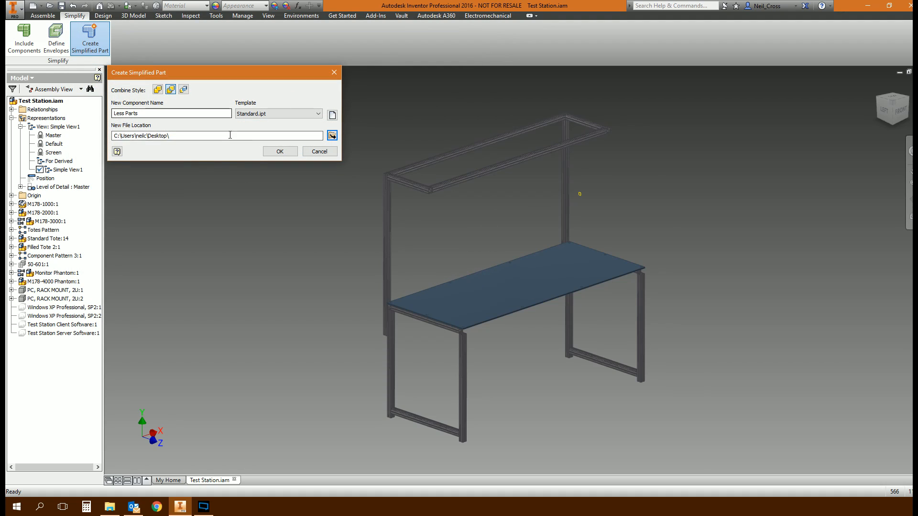
click(280, 152)
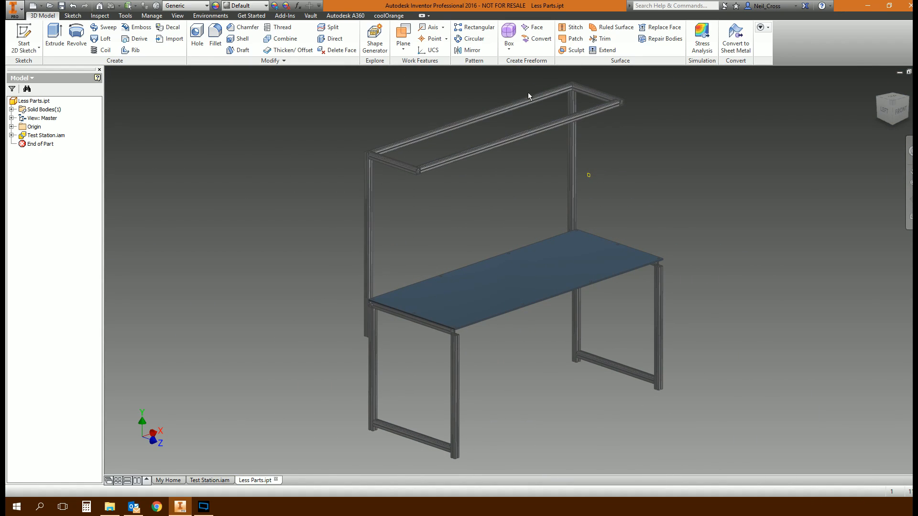
Save Less Parts.ipt together with its dependent assembly.
click(50, 6)
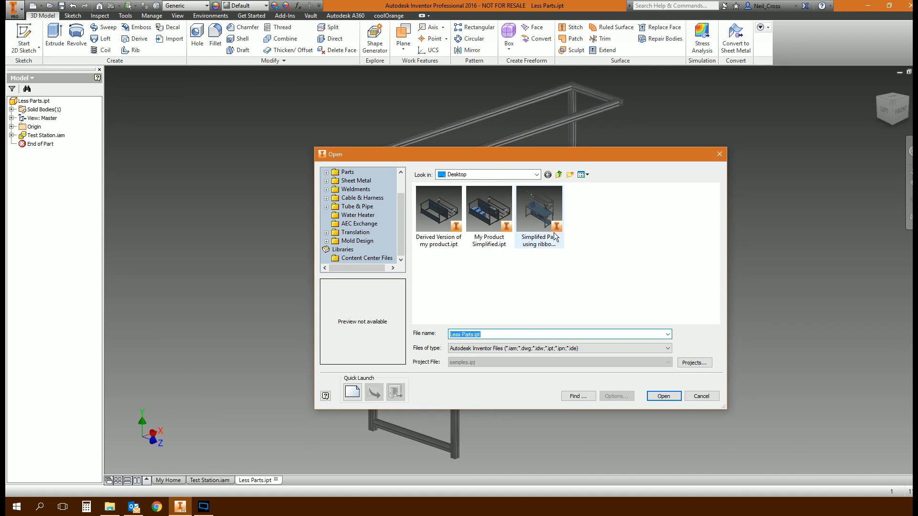
click(701, 396)
click(61, 5)
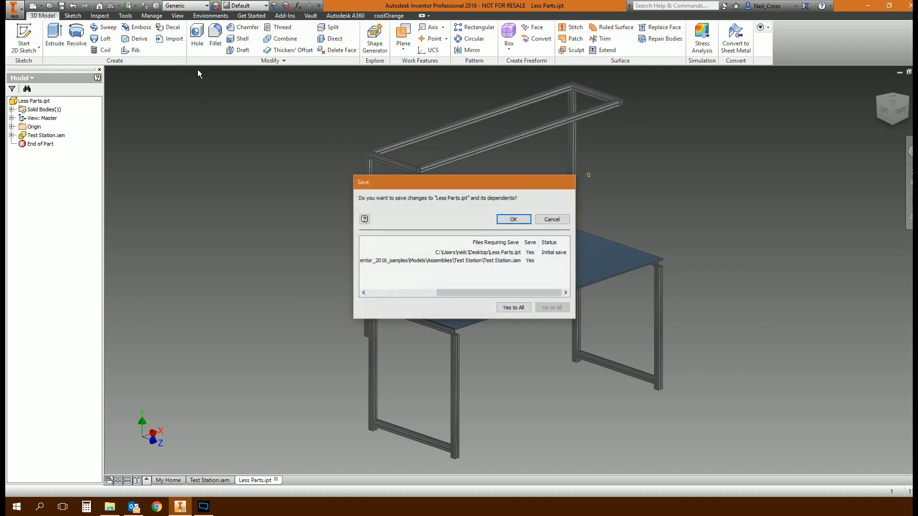
click(509, 219)
Check the file size of Less Parts.ipt on the Desktop in its file properties.
click(50, 6)
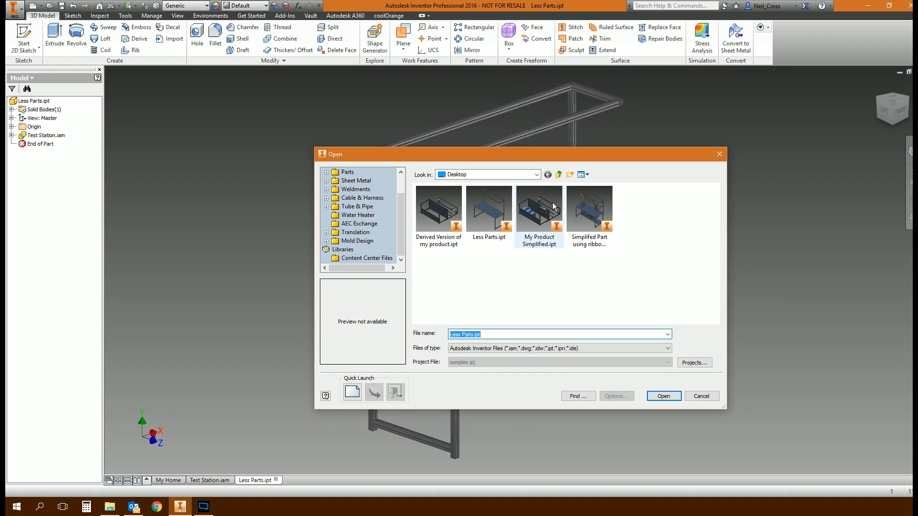
click(485, 218)
right_click(485, 206)
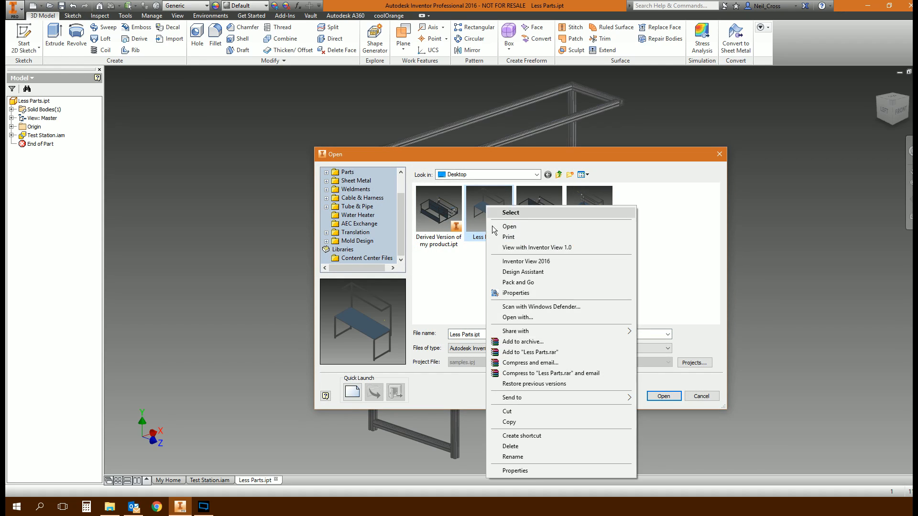
click(543, 469)
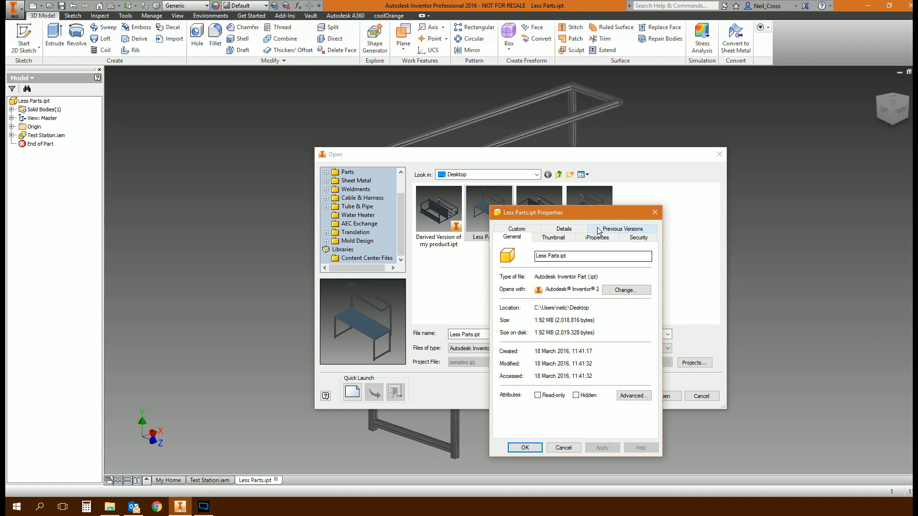
key(Escape)
key(Escape)
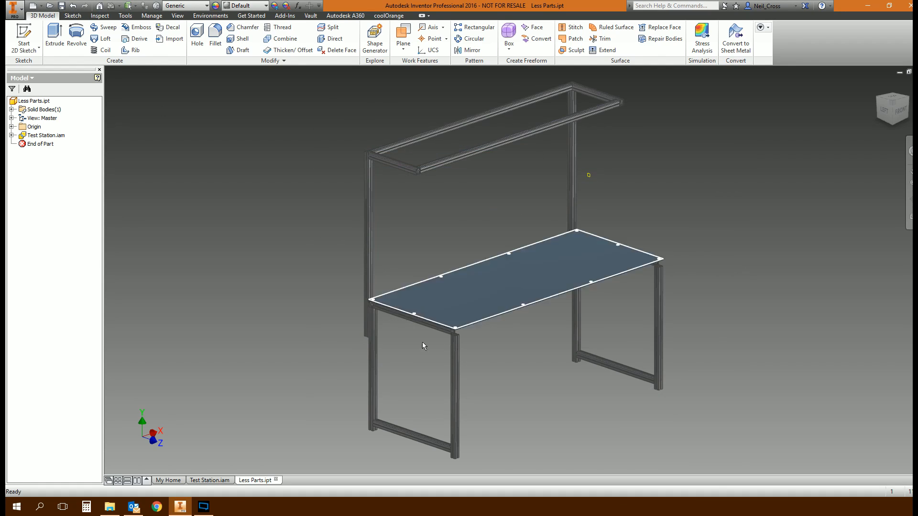
In Test Station.iam, define a box envelope around the front table leg and apply it to all matching legs.
click(213, 480)
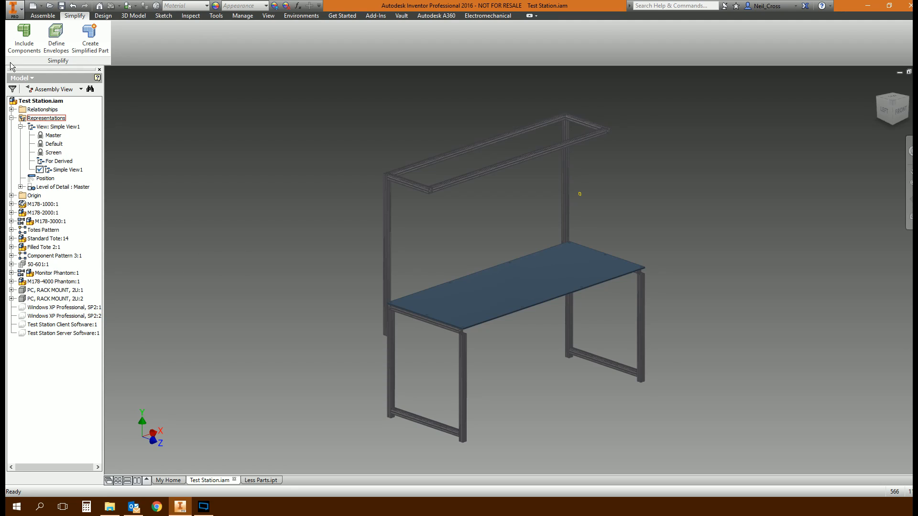
click(60, 49)
click(464, 364)
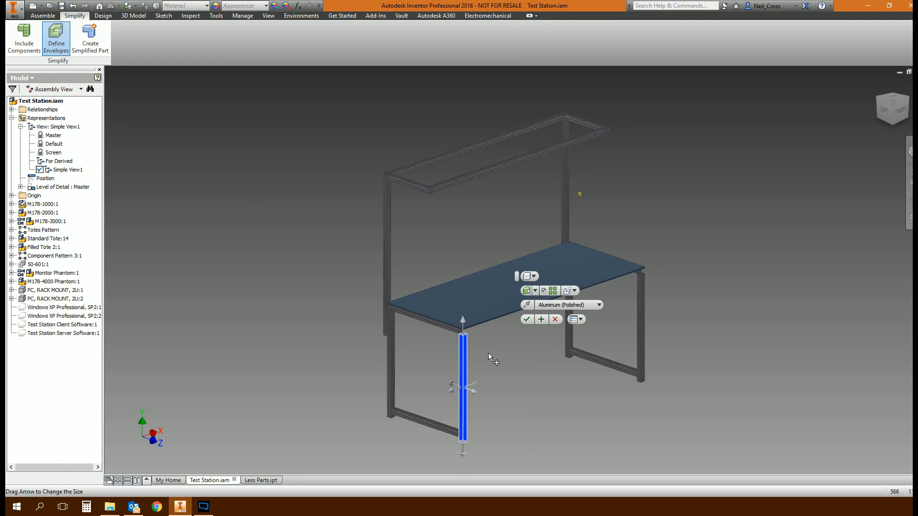
scroll(459, 363, up, 5)
scroll(527, 217, down, 3)
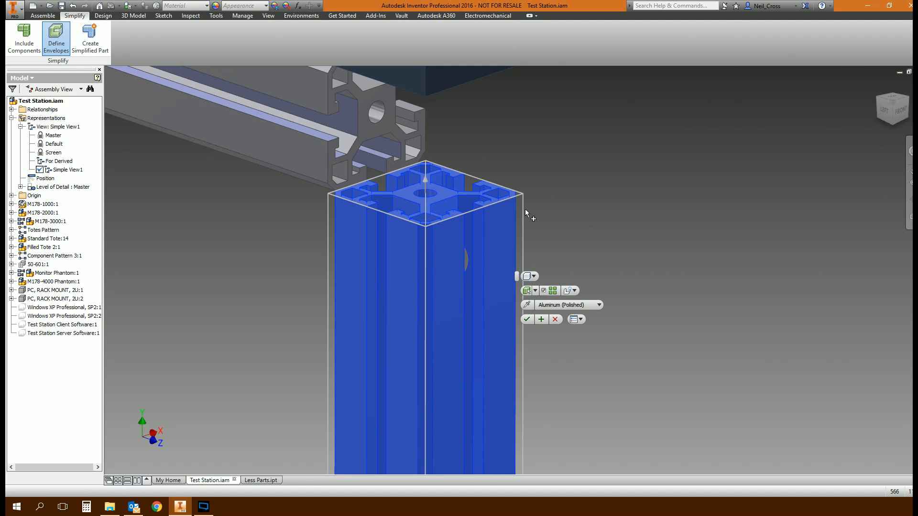
click(526, 319)
Examine the enveloped table legs and compare them with the detailed rail profile under the worktop.
scroll(490, 294, up, 5)
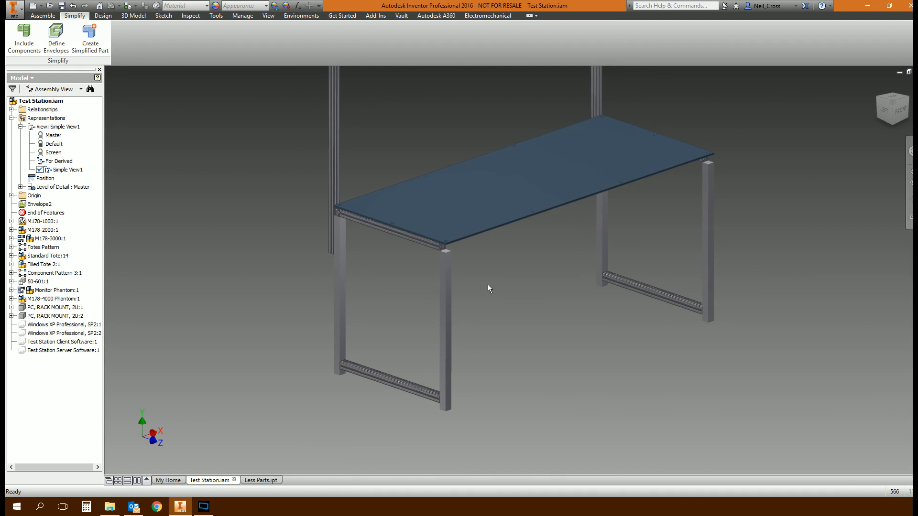
click(671, 286)
scroll(660, 296, down, 4)
scroll(660, 296, up, 5)
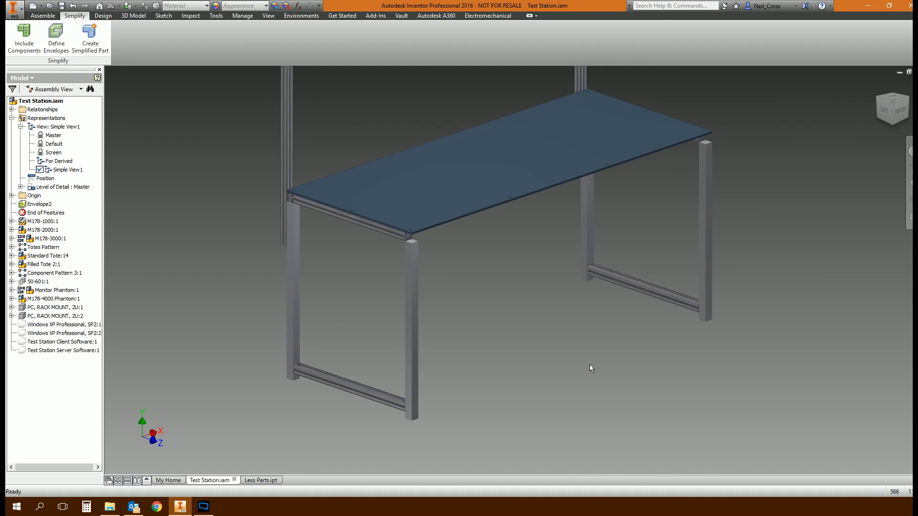
click(477, 177)
scroll(415, 232, down, 5)
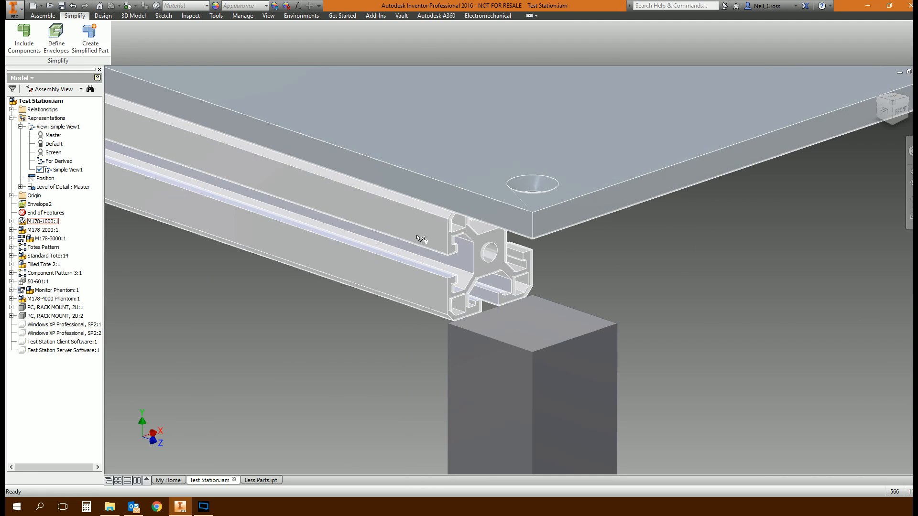
scroll(468, 268, up, 5)
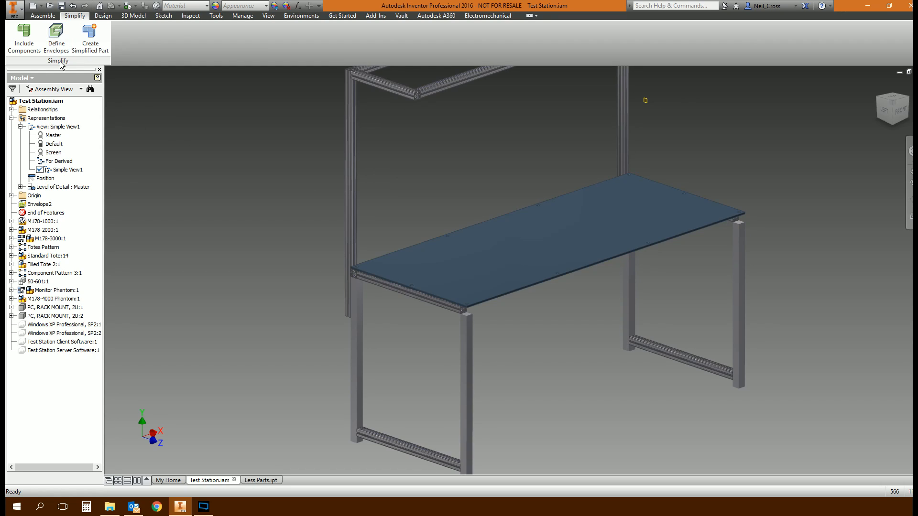
Start Create Simplified Part for the enveloped assembly and name the new component "Test Station simplified".
click(90, 38)
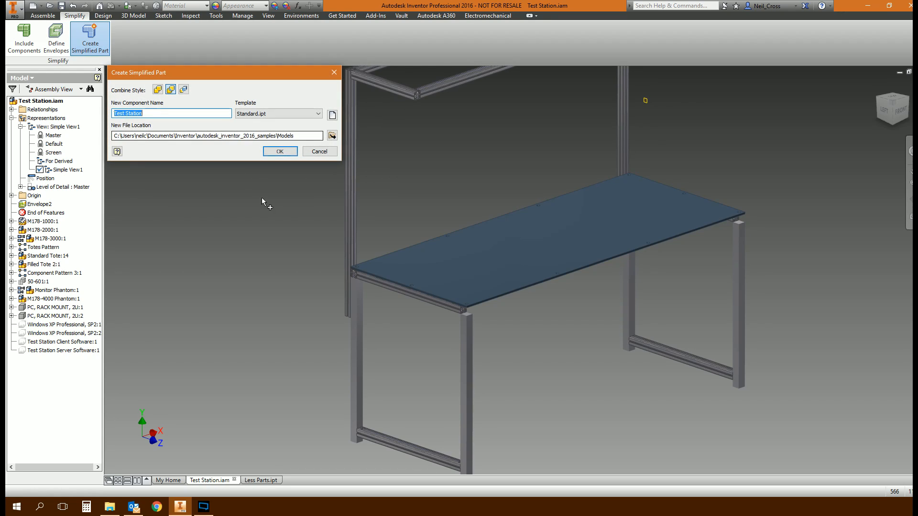
click(161, 114)
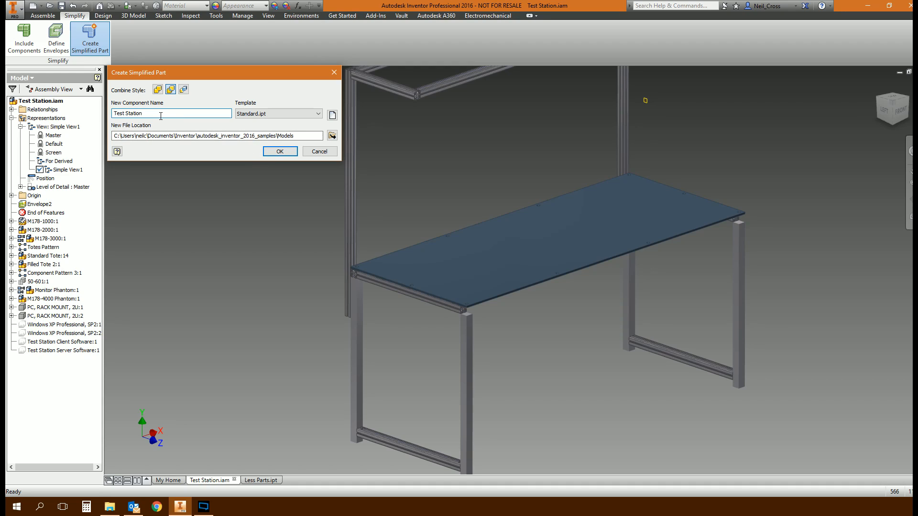
text(simplioffed)
key(BackSpace)
key(BackSpace)
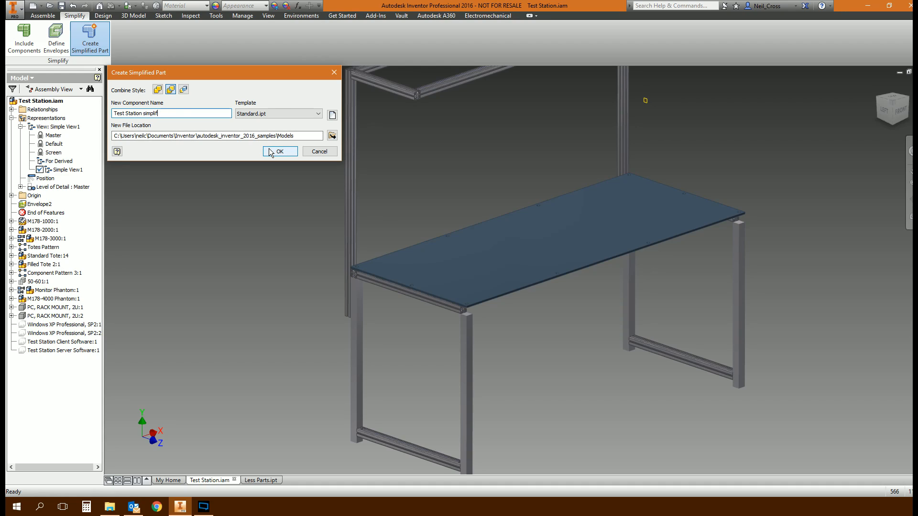
text(ied)
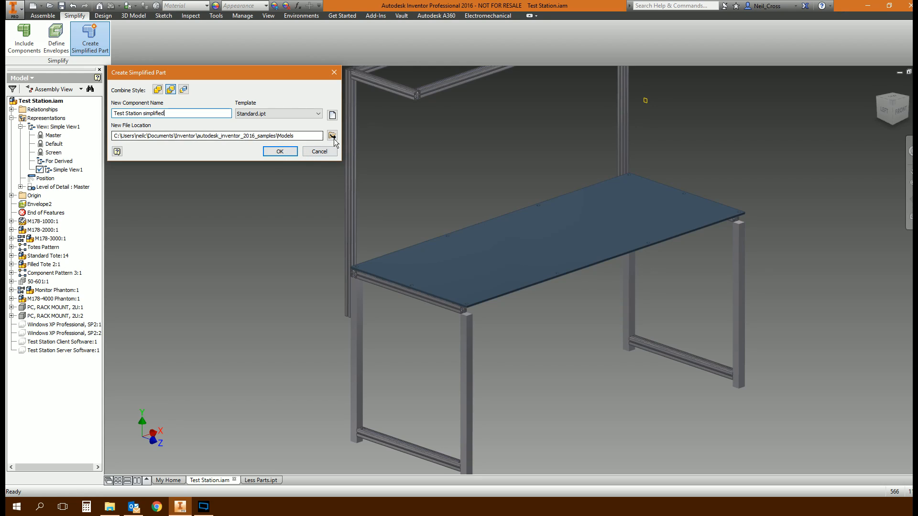
Set the Desktop as the new file location, create the simplified part and inspect its solid leg.
click(331, 136)
click(249, 51)
click(221, 62)
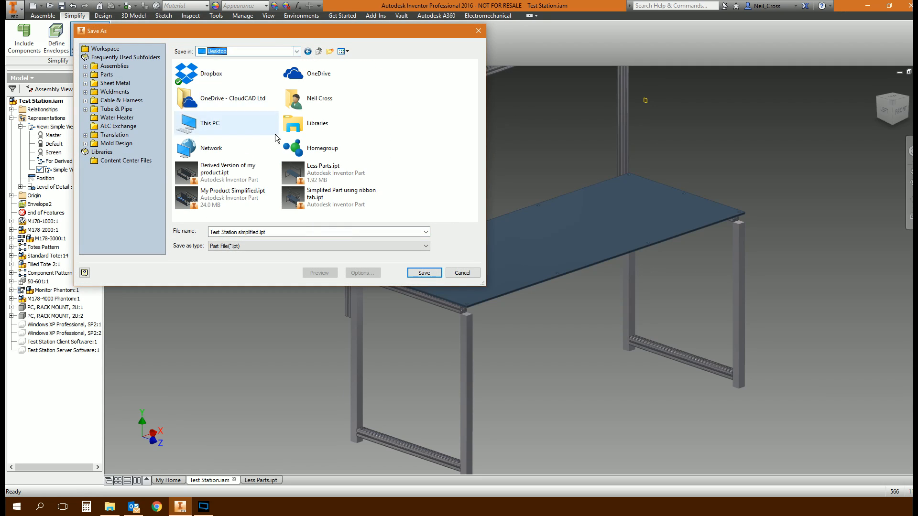
click(414, 277)
click(223, 186)
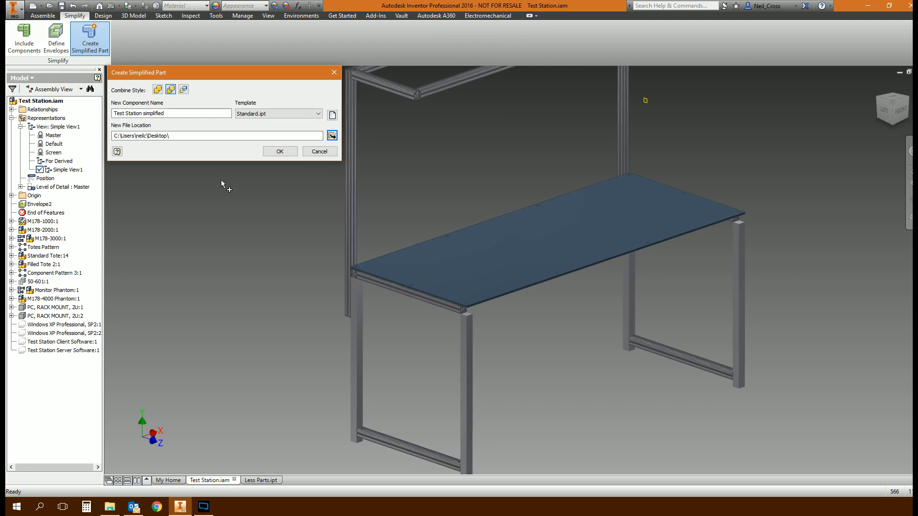
click(279, 151)
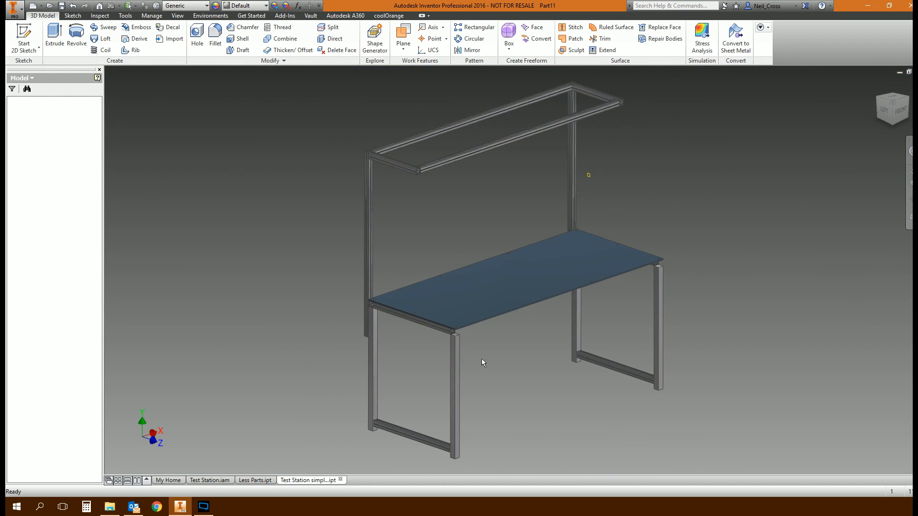
scroll(454, 344, up, 8)
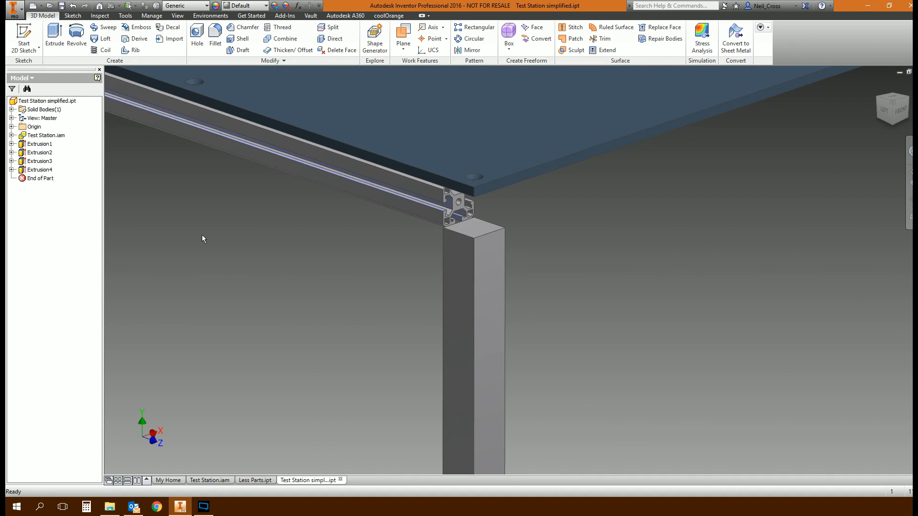
scroll(366, 300, down, 8)
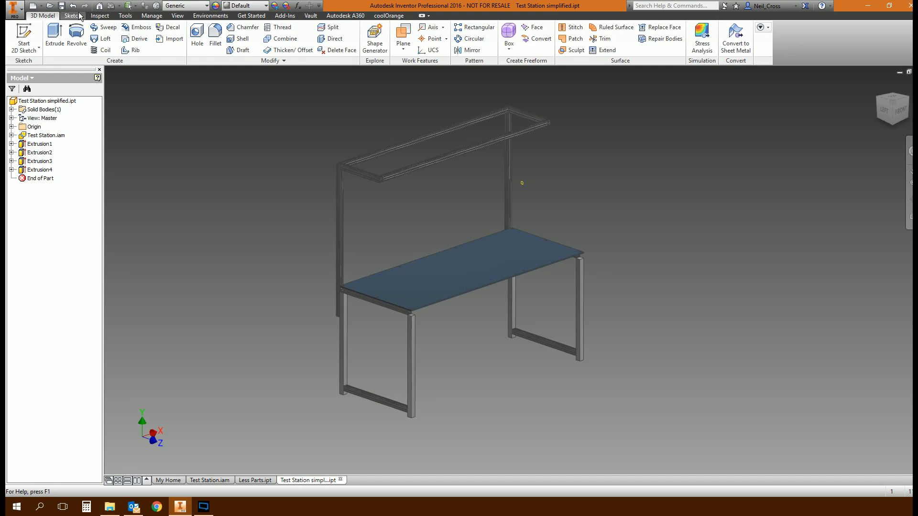
Save Test Station simplified.ipt to the Desktop together with its dependent Test Station.iam.
click(49, 5)
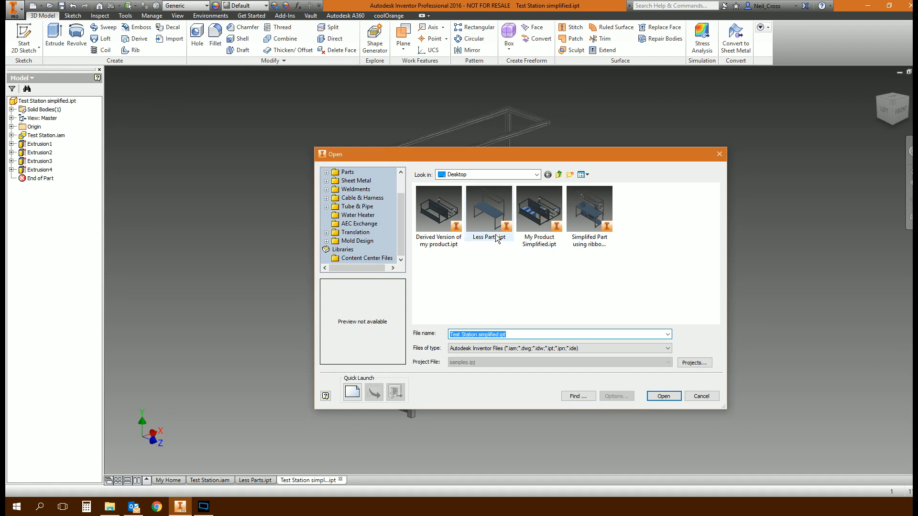
click(719, 154)
key(ctrl+s)
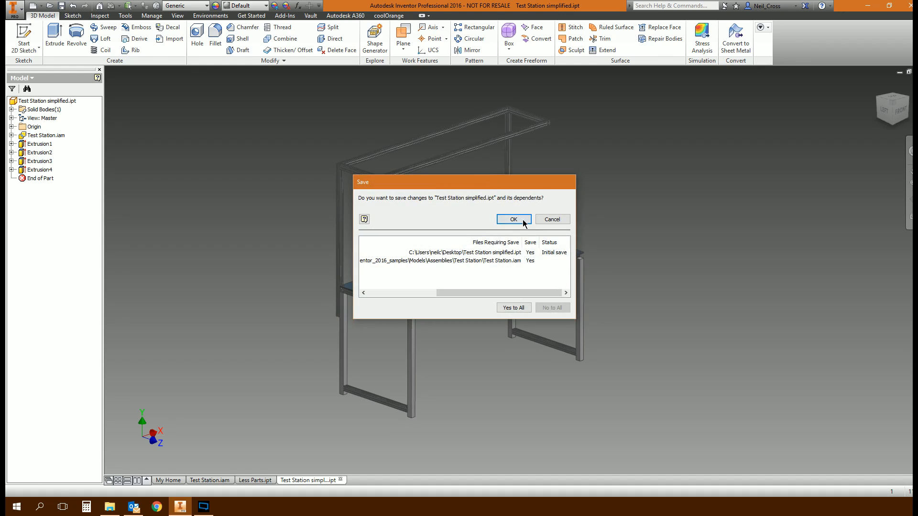
click(522, 220)
Check the file size of Test Station simplified.ipt on the Desktop in its file properties.
click(50, 7)
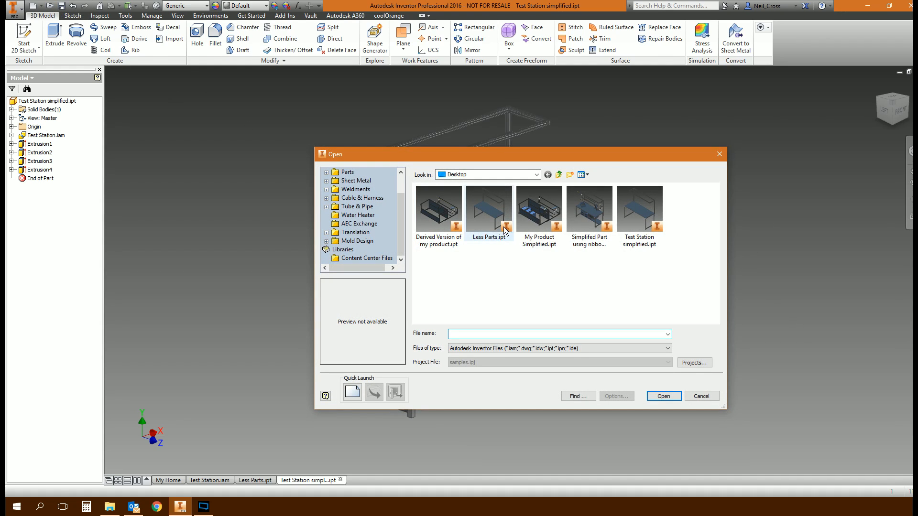
click(636, 221)
right_click(636, 222)
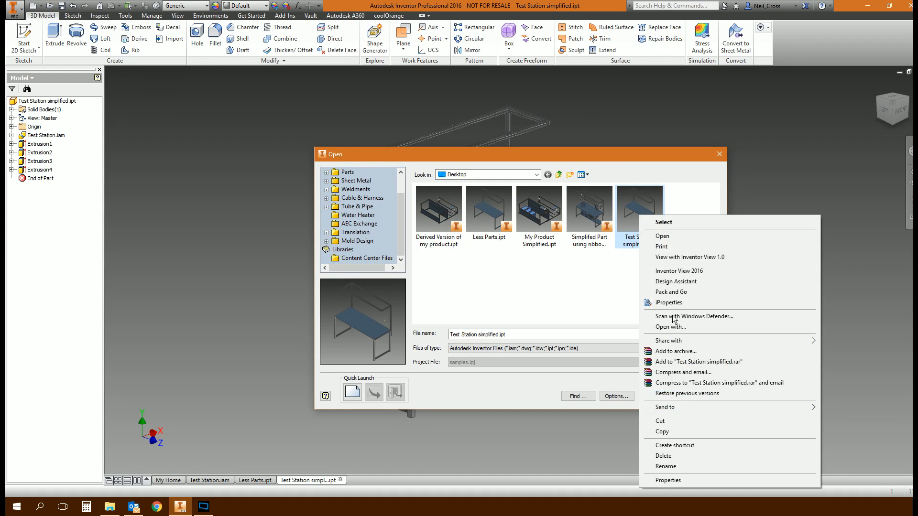
click(698, 485)
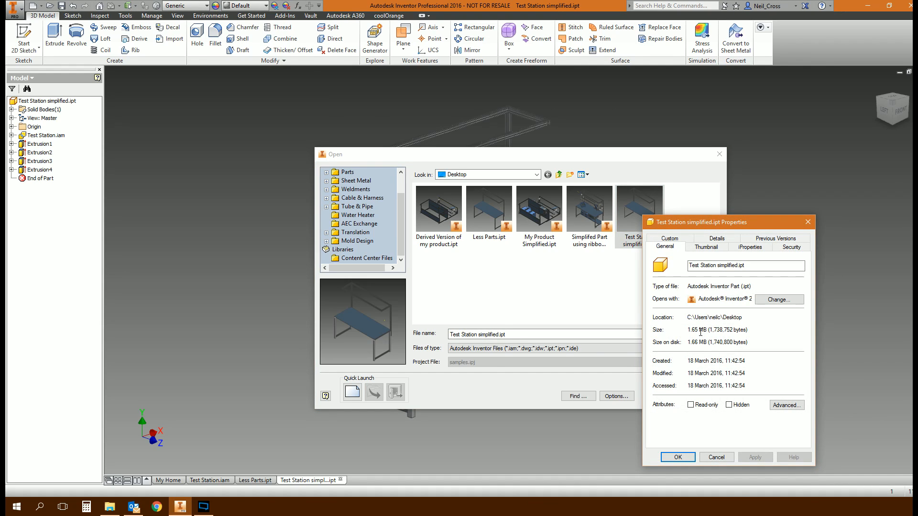
click(808, 222)
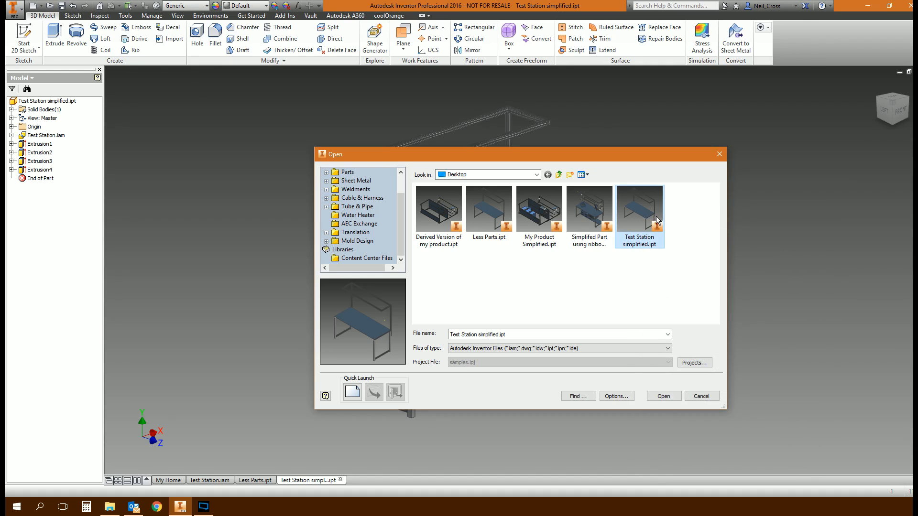
Look at the options for sending Test Station simplified.ipt to a mail recipient, then leave the file browser without opening anything.
right_click(645, 215)
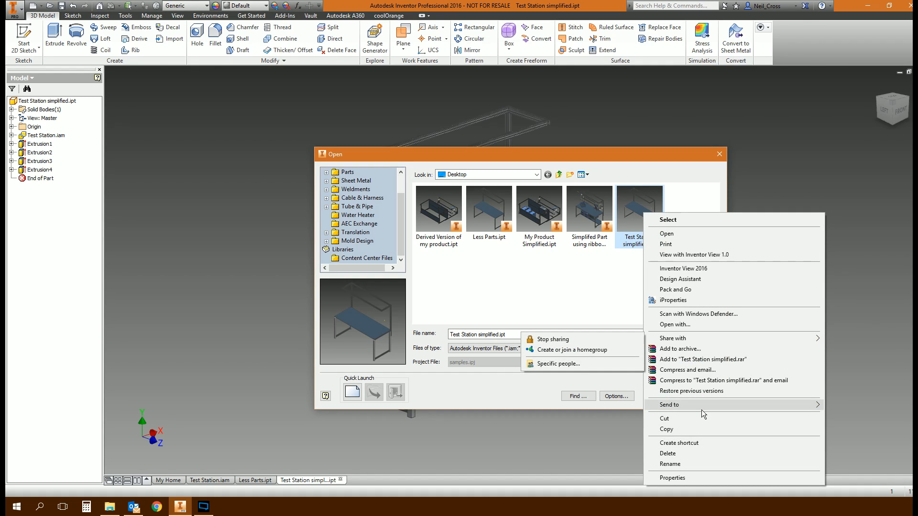
mouse_move(703, 414)
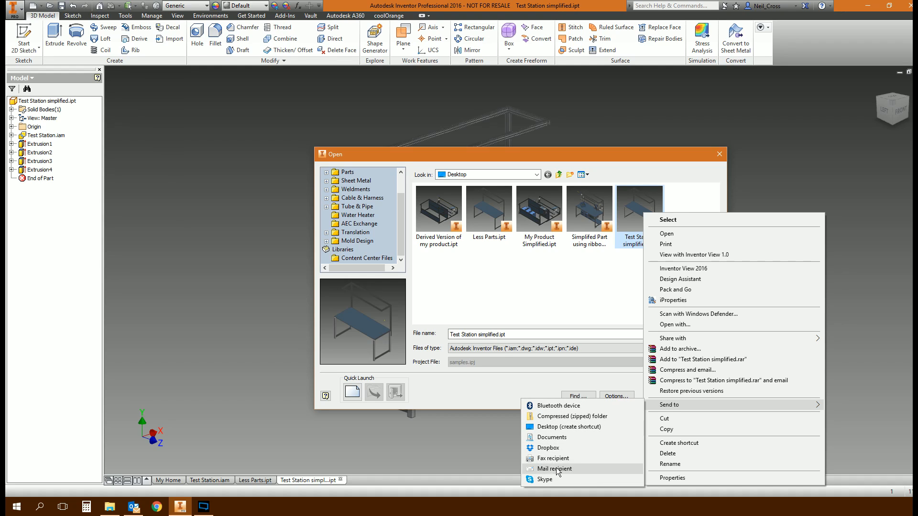
click(552, 274)
mouse_move(630, 235)
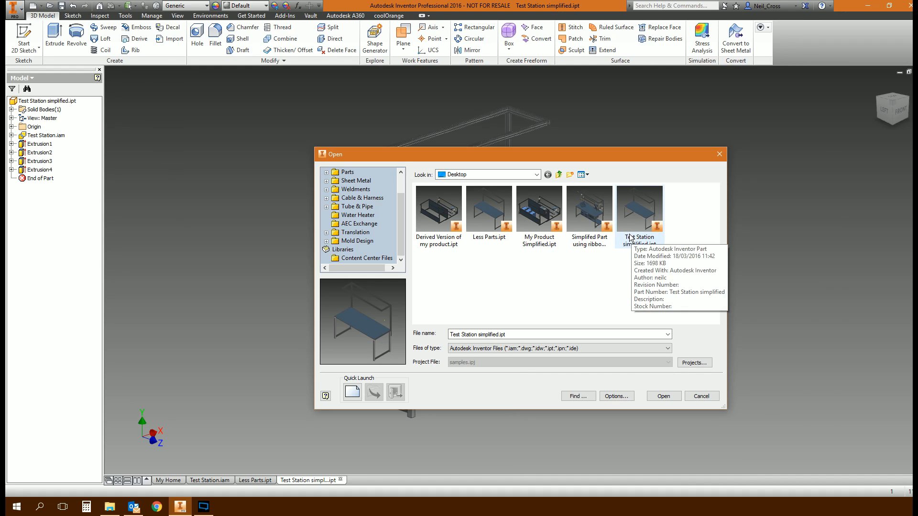
click(719, 154)
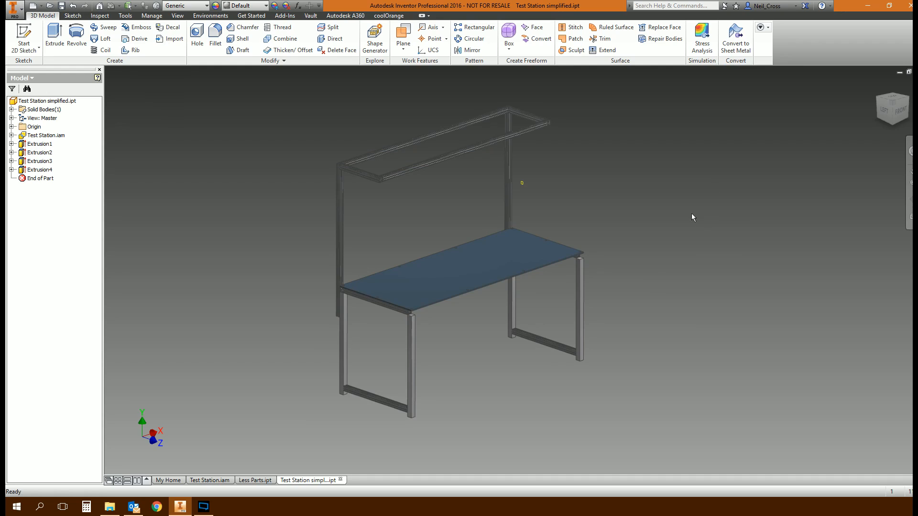